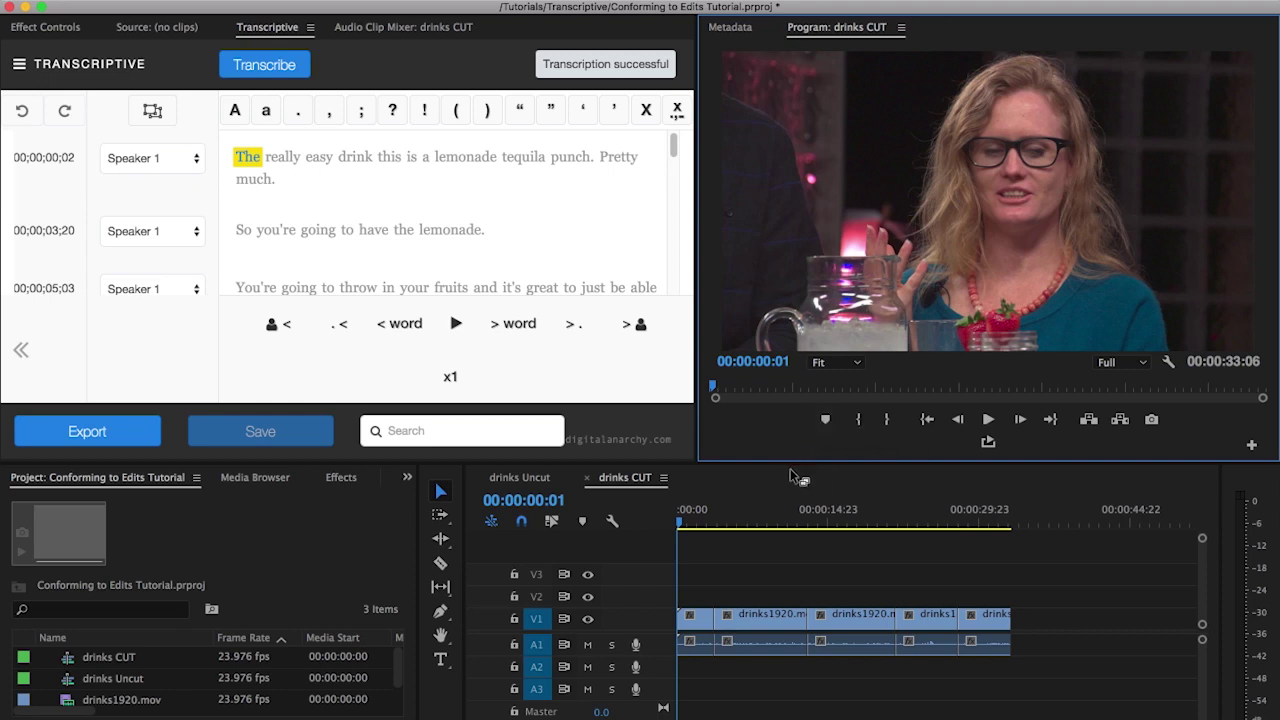
Step: Enlarge the transcript area and load the full transcript for the drinks Uncut sequence
{"action": "left_click", "coordinate": [520, 478]}
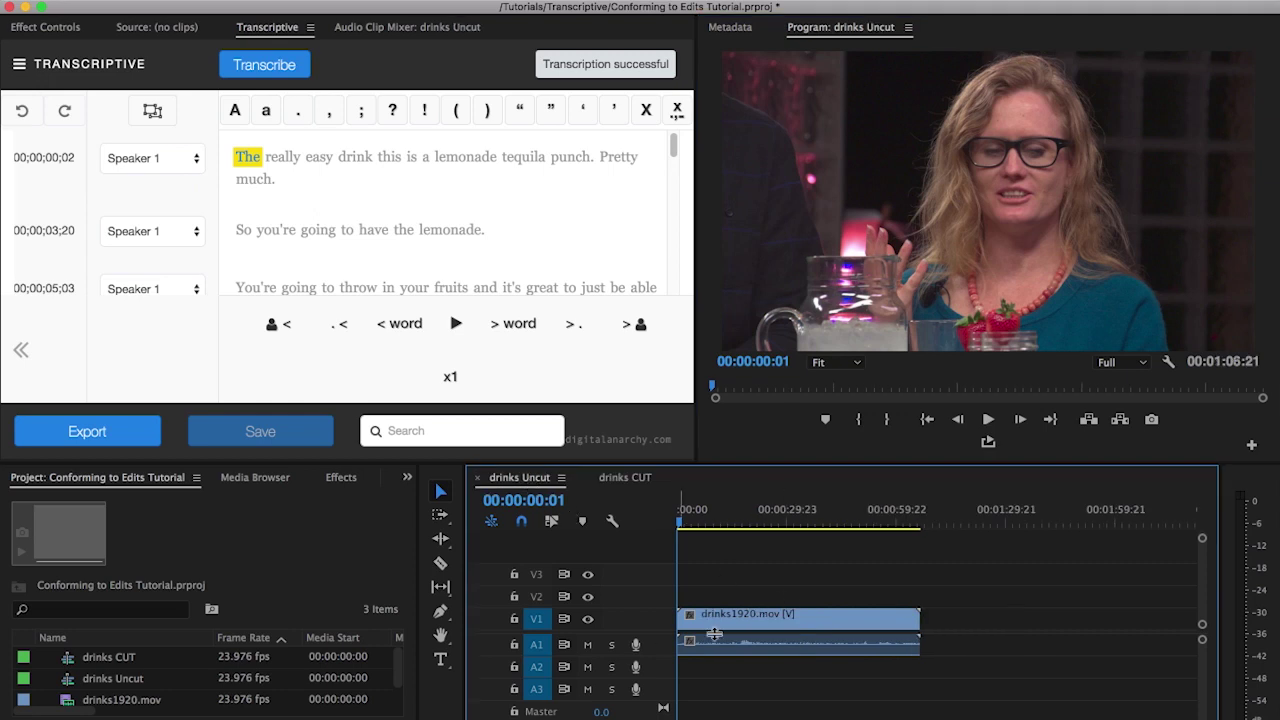
{"action": "left_click", "coordinate": [625, 478]}
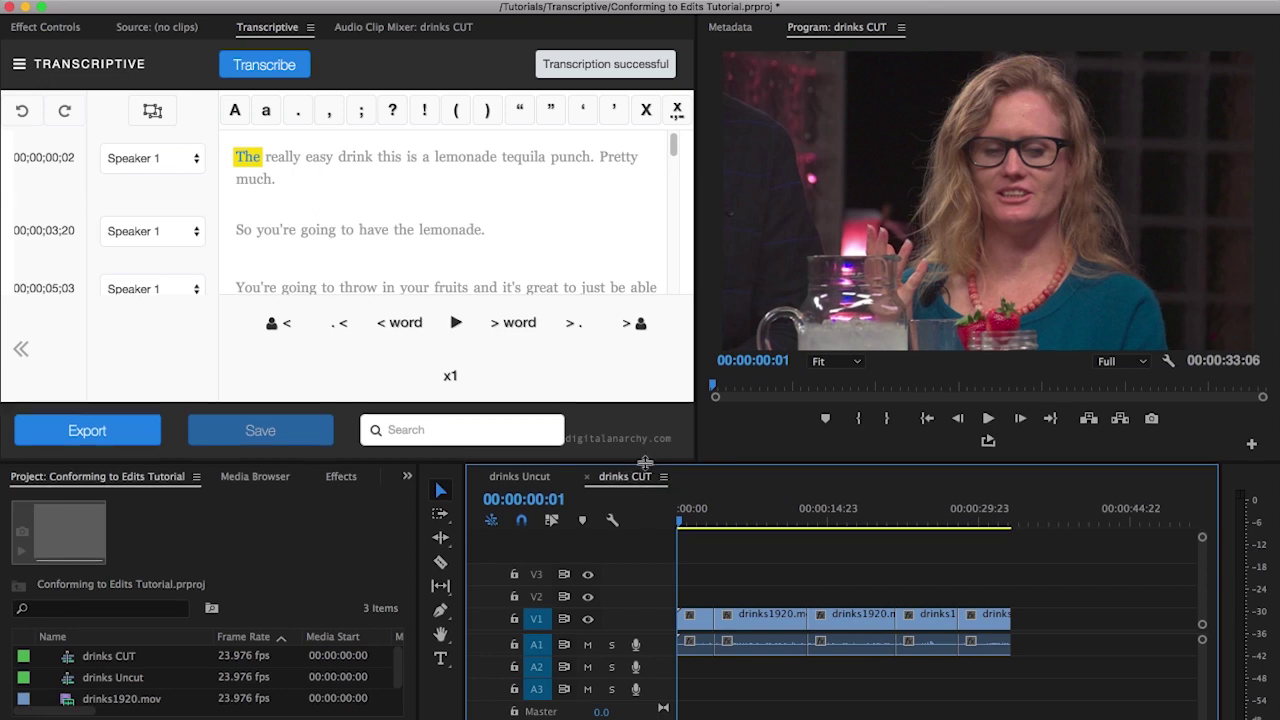
{"action": "left_click_drag", "start_coordinate": [643, 461], "coordinate": [638, 651]}
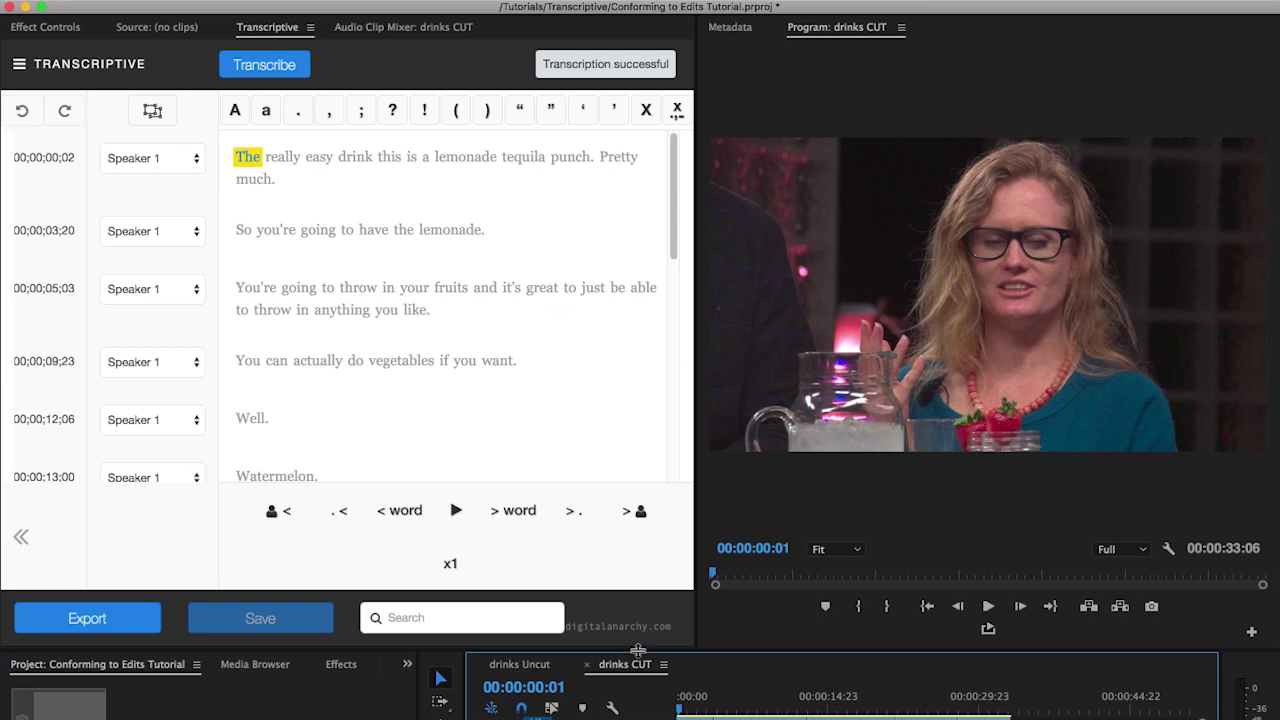
{"action": "left_click", "coordinate": [524, 668]}
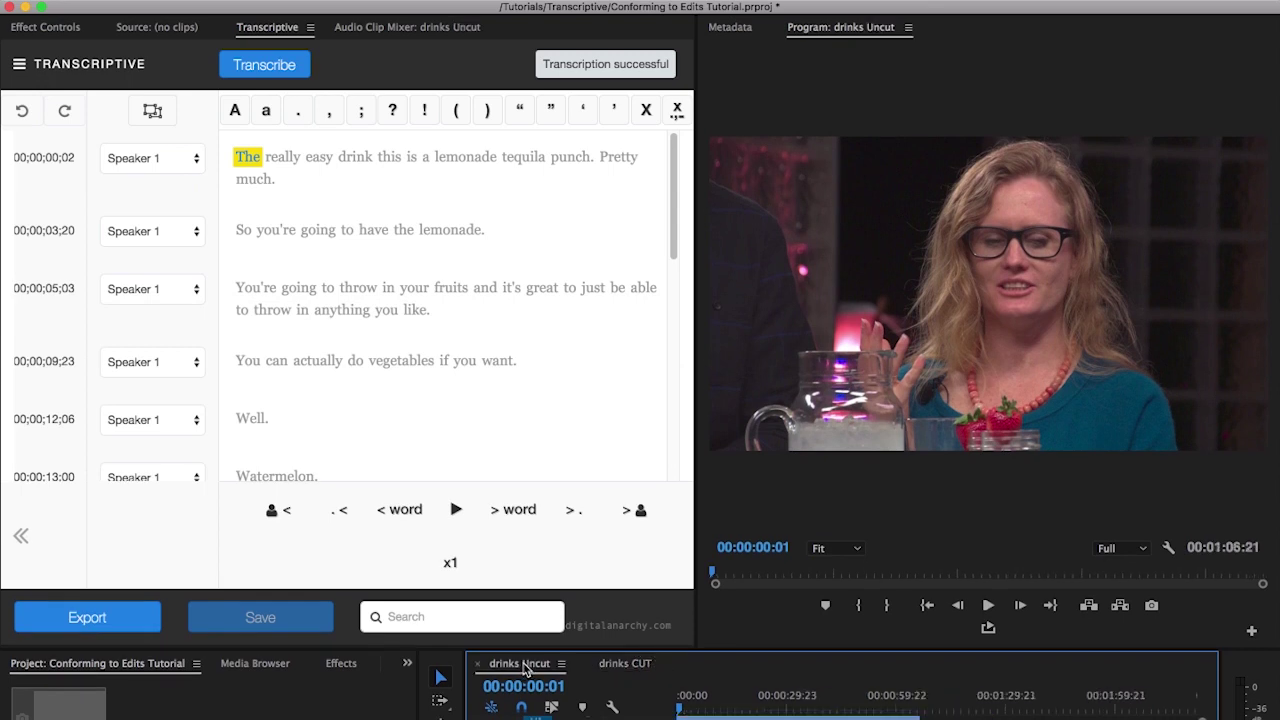
{"action": "left_click", "coordinate": [19, 64]}
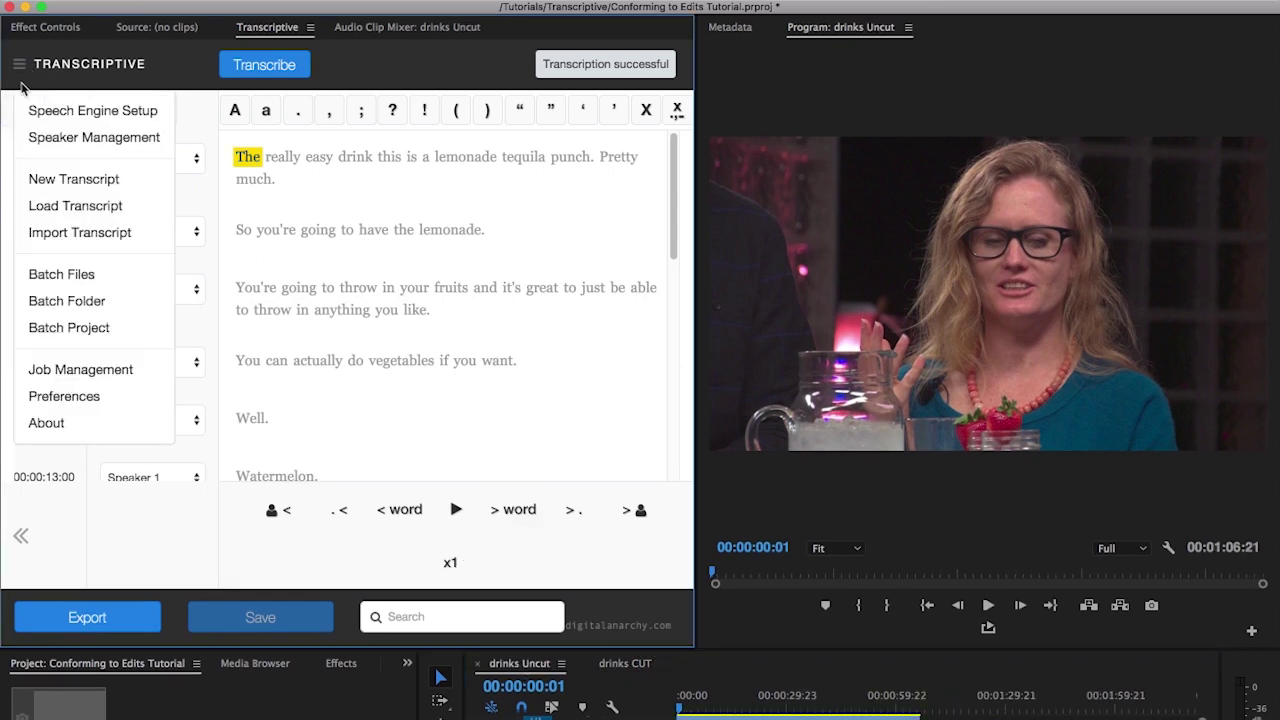
{"action": "left_click", "coordinate": [76, 206]}
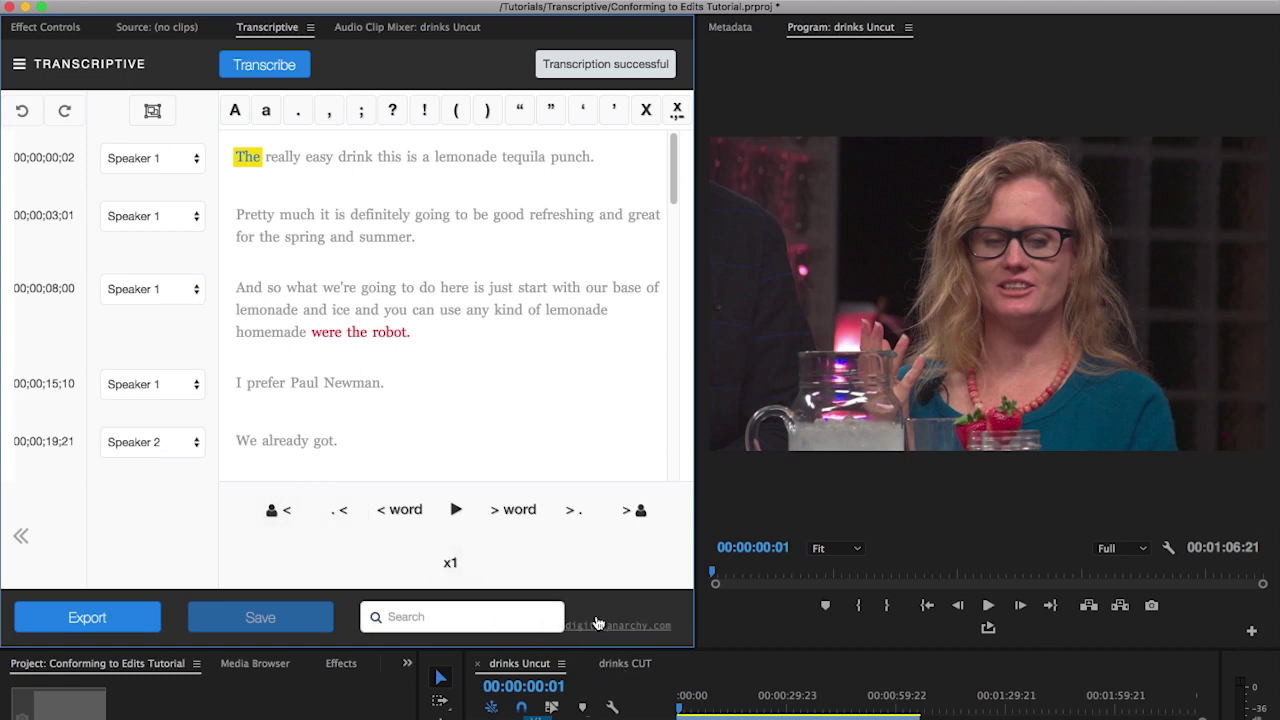
Step: Reload the shorter conformed transcript for the drinks CUT sequence
{"action": "left_click", "coordinate": [627, 668]}
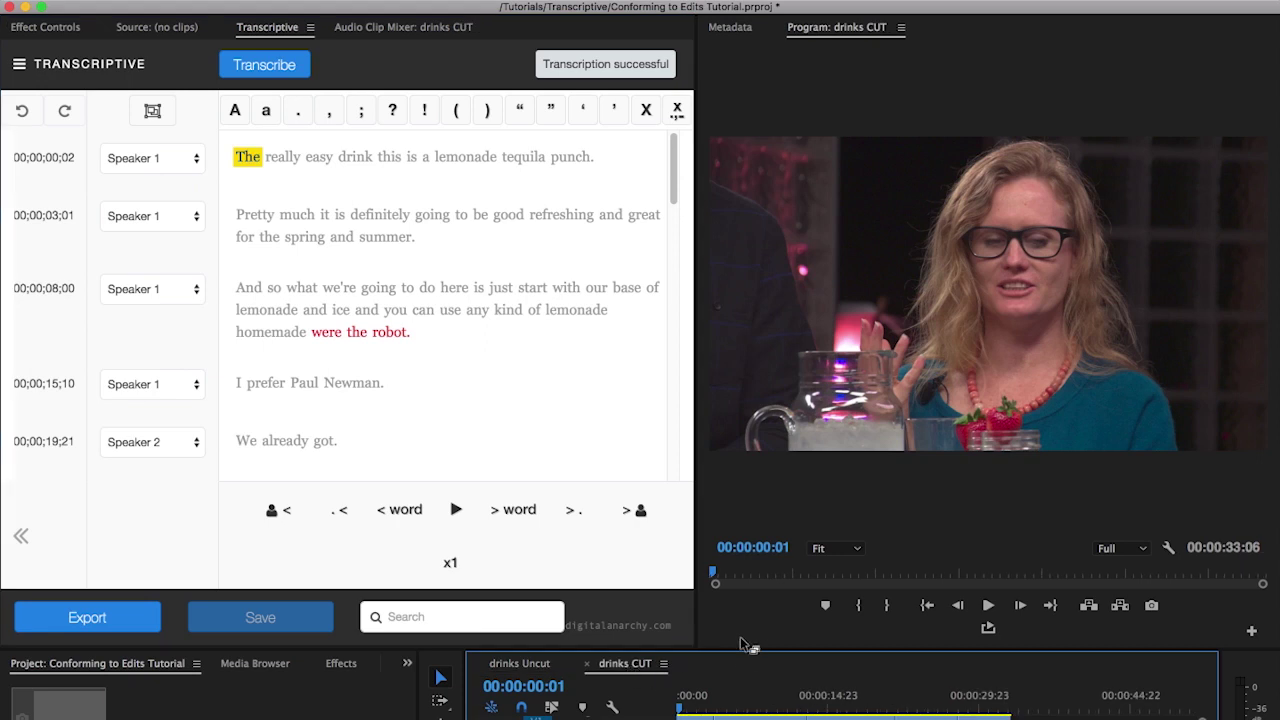
{"action": "left_click_drag", "start_coordinate": [742, 646], "coordinate": [742, 625]}
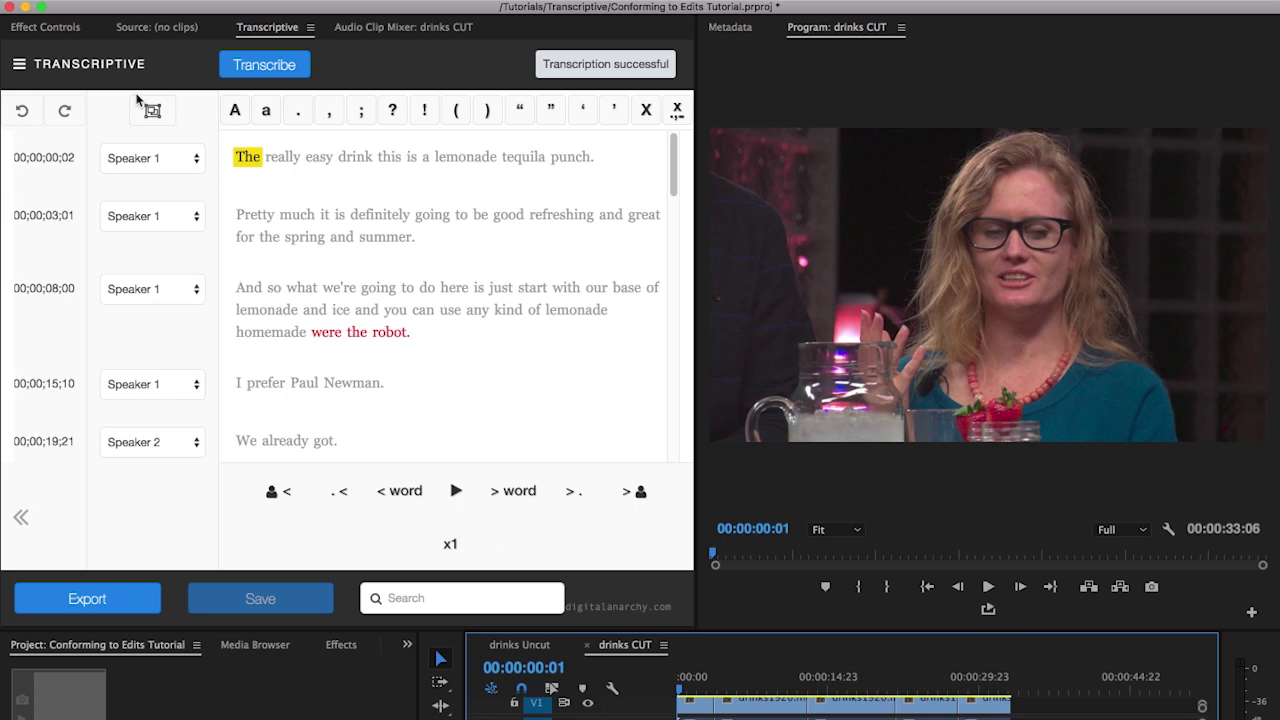
{"action": "left_click", "coordinate": [19, 64]}
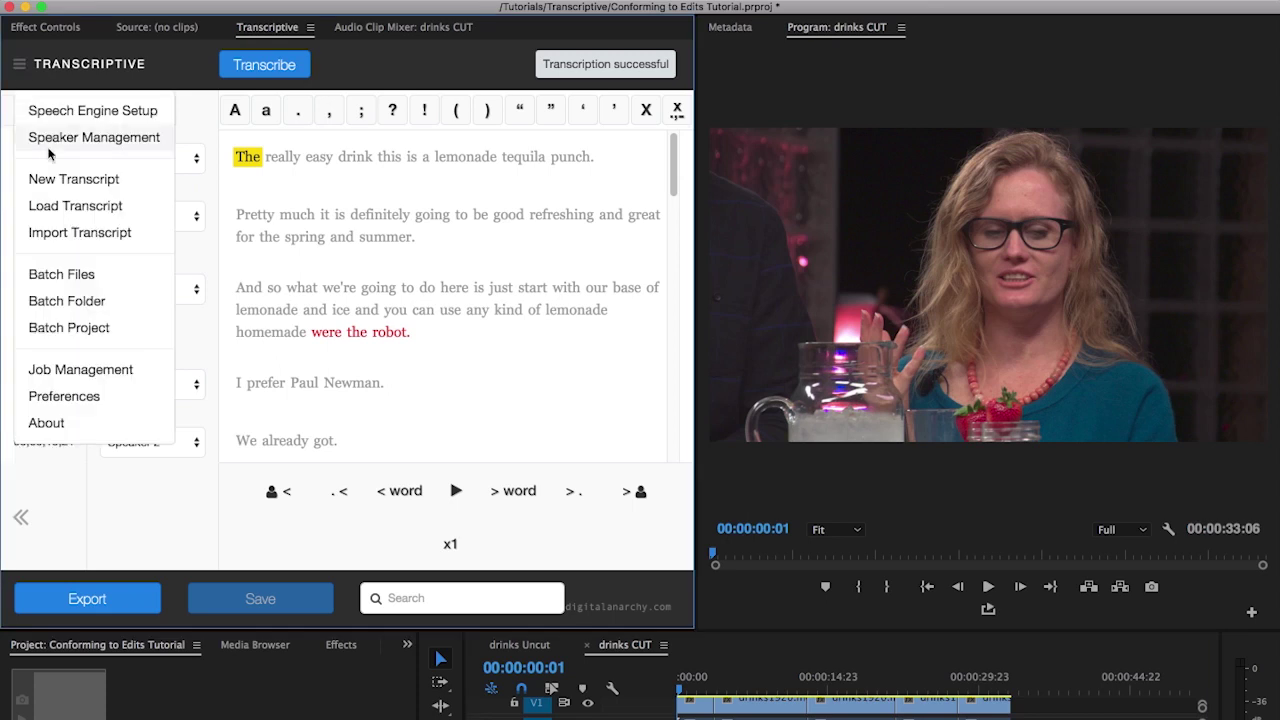
{"action": "left_click", "coordinate": [78, 205]}
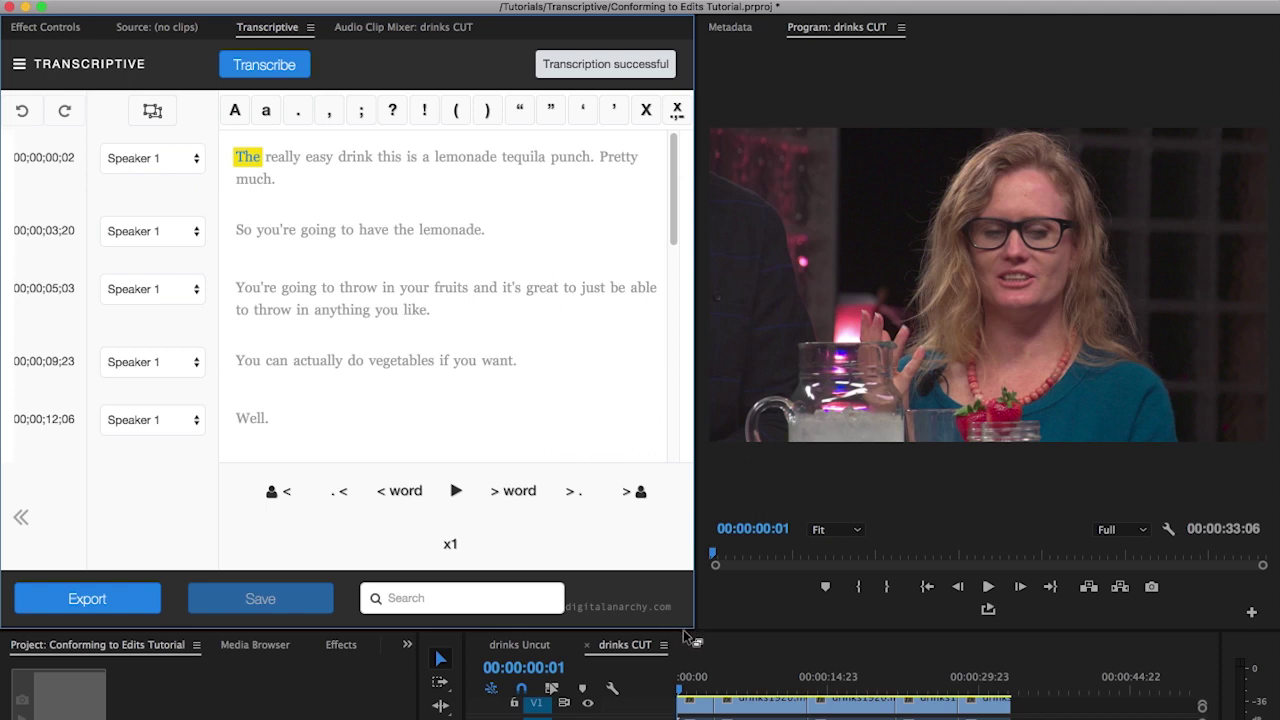
Step: Batch-transcribe drinks1920-untranscribed.mov with Speechmatics in English (US), two speakers maximum
{"action": "mouse_move", "coordinate": [684, 629]}
{"action": "left_mouse_down"}
{"action": "mouse_move", "coordinate": [687, 427]}
{"action": "mouse_move", "coordinate": [687, 462]}
{"action": "left_mouse_up"}
{"action": "left_click", "coordinate": [23, 73]}
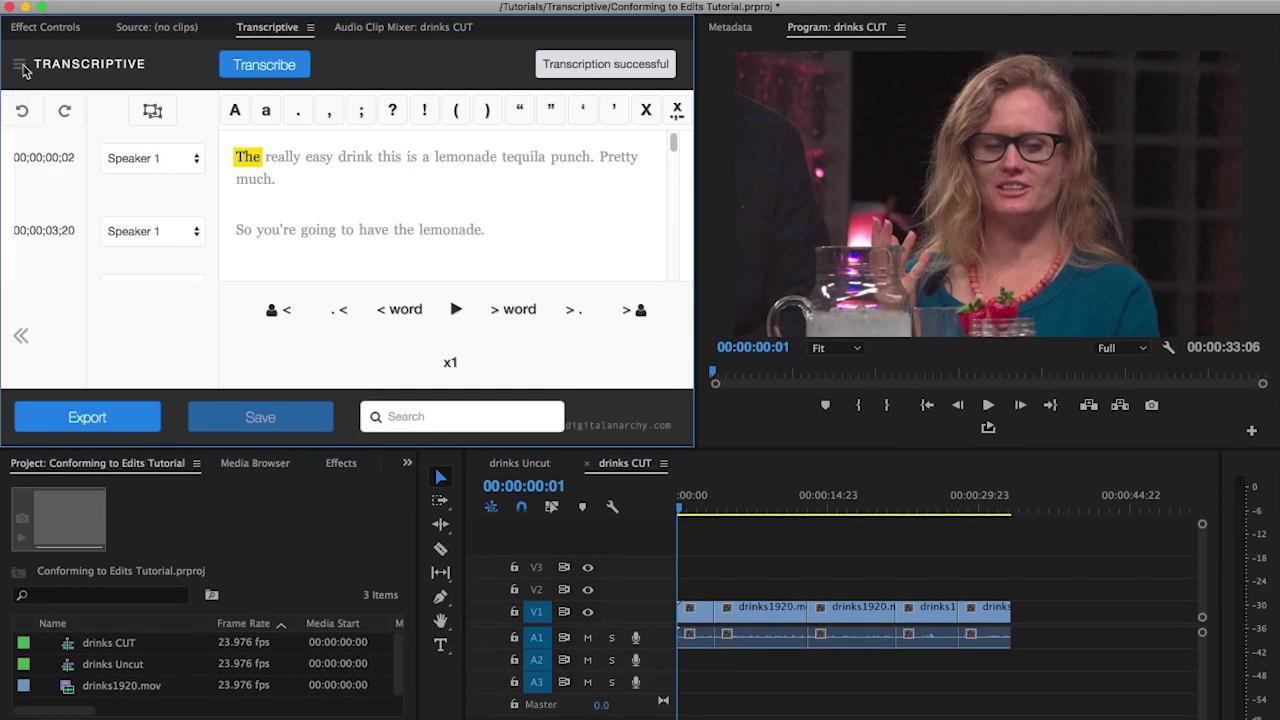
{"action": "left_click", "coordinate": [20, 68]}
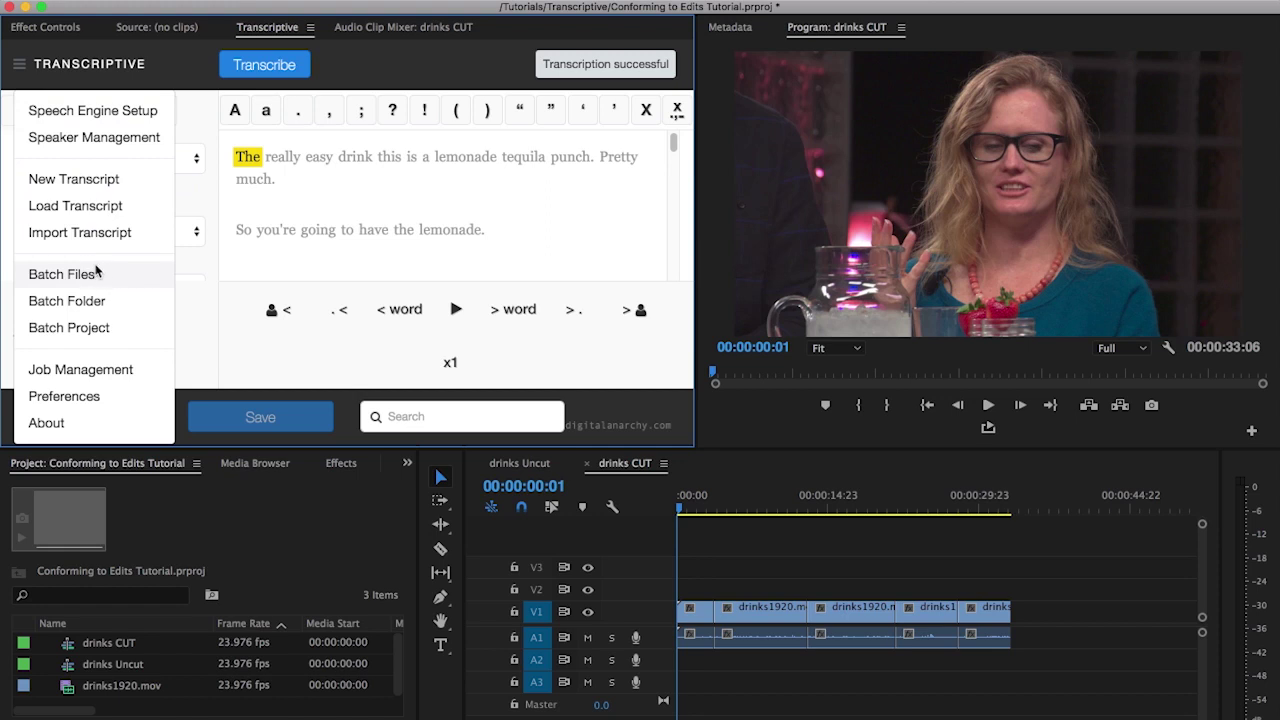
{"action": "left_click", "coordinate": [62, 274]}
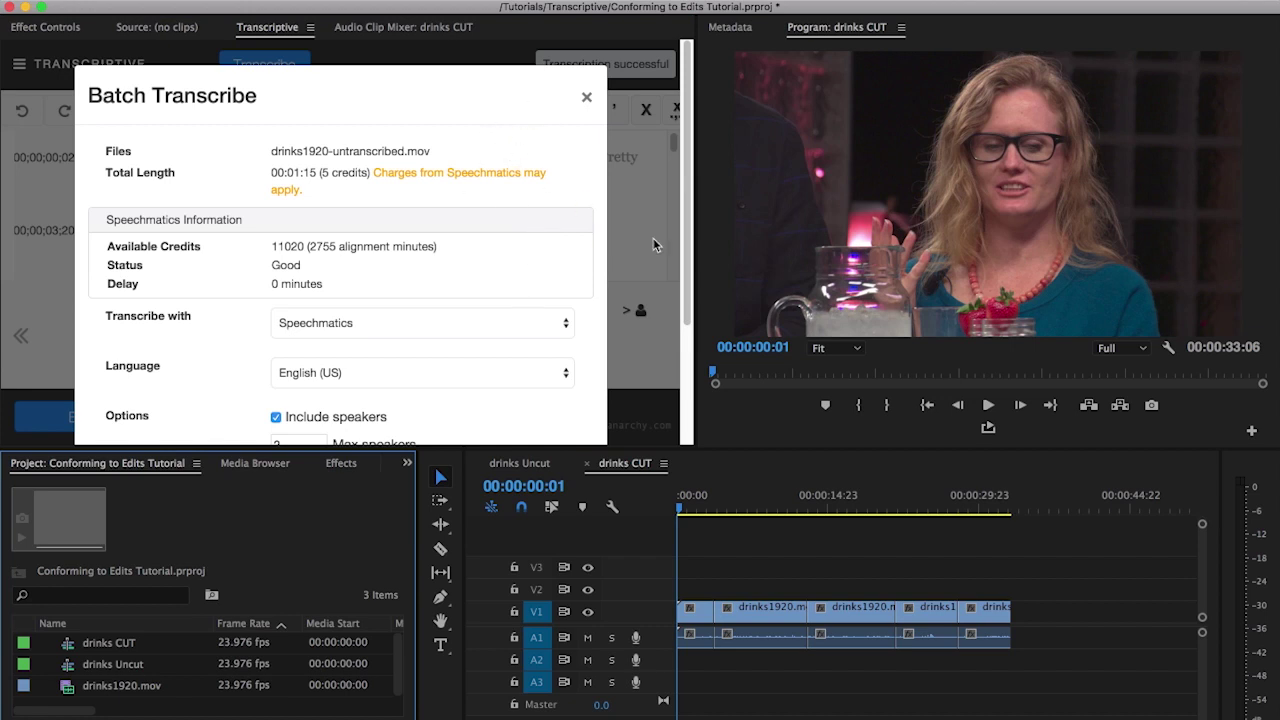
{"action": "scroll", "coordinate": [688, 232], "scroll_direction": "down", "scroll_amount": 5}
{"action": "scroll", "coordinate": [688, 225], "scroll_direction": "up", "scroll_amount": 3}
{"action": "scroll", "coordinate": [688, 222], "scroll_direction": "up", "scroll_amount": 1}
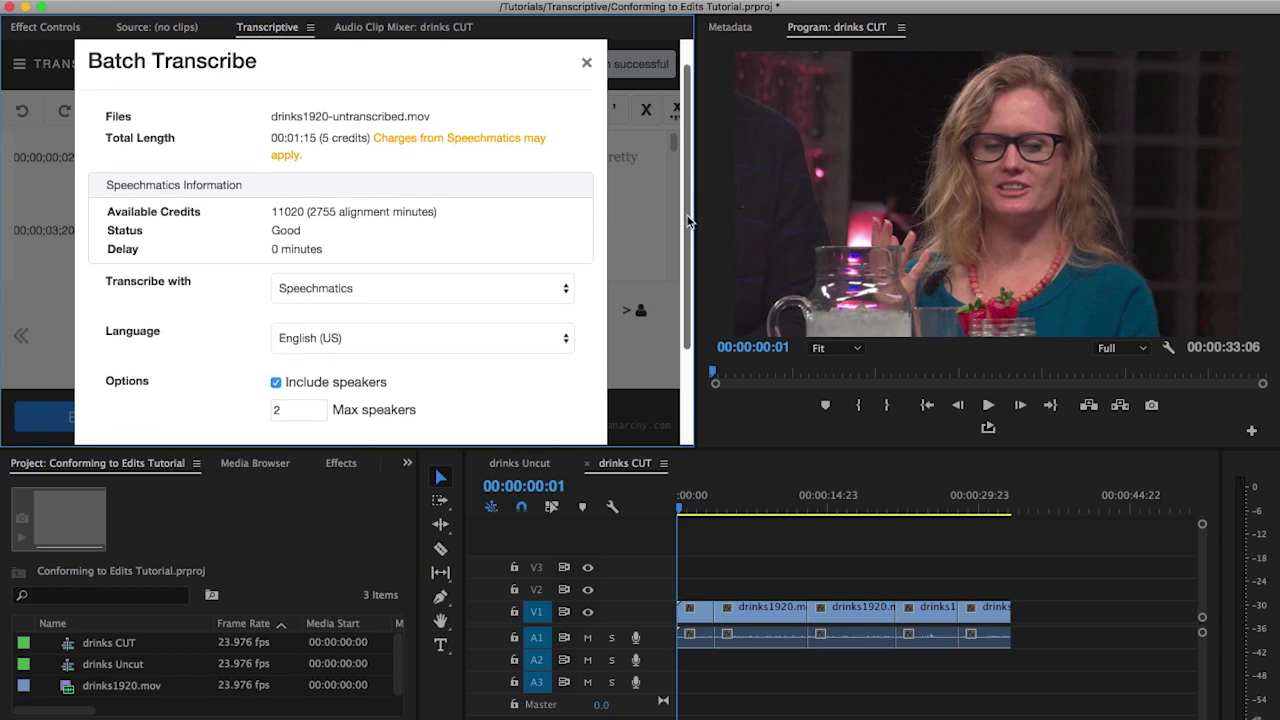
{"action": "scroll", "coordinate": [688, 220], "scroll_direction": "down", "scroll_amount": 1}
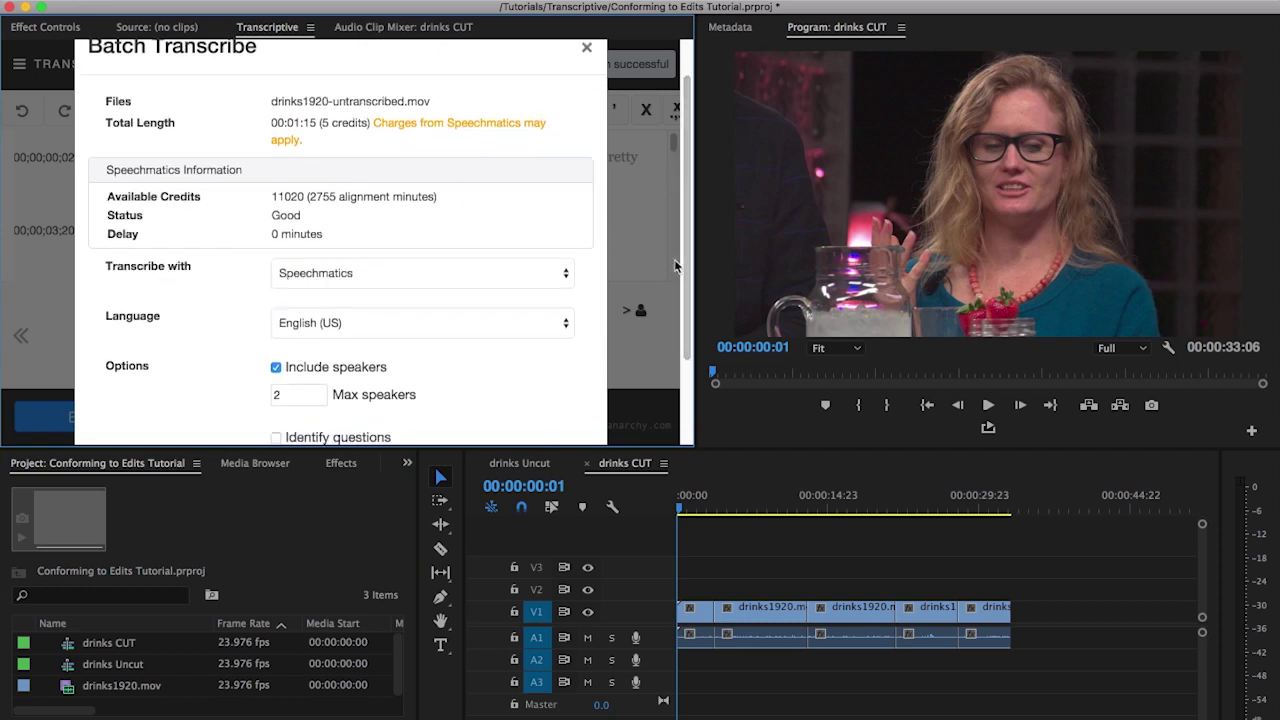
{"action": "scroll", "coordinate": [453, 223], "scroll_direction": "down", "scroll_amount": 5}
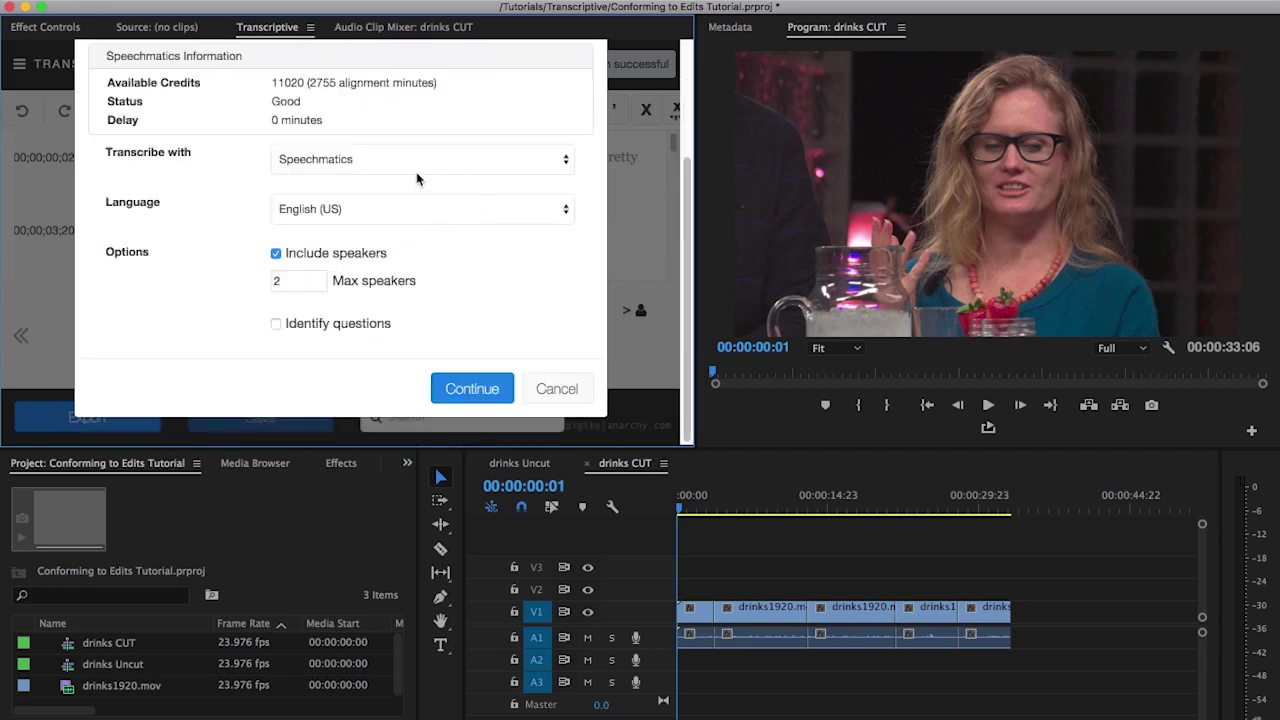
{"action": "left_click", "coordinate": [478, 391]}
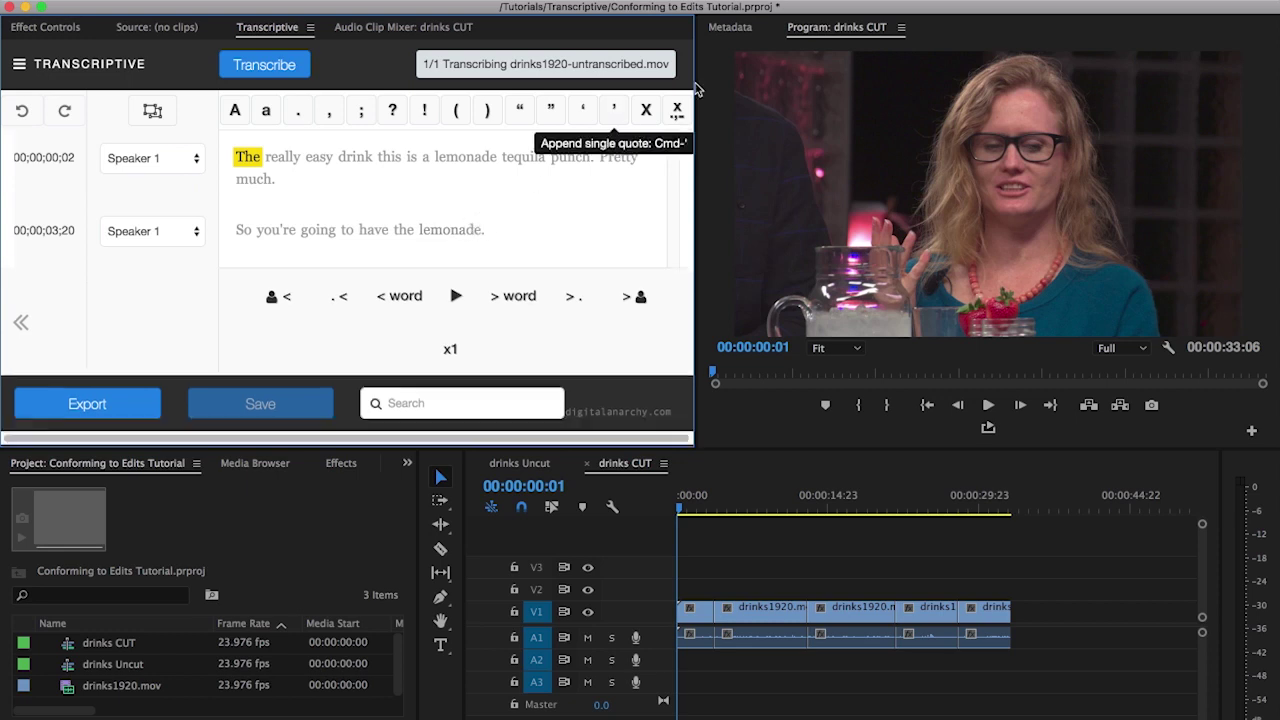
Step: Show the Metadata panel and view drinks1920.mov's speech-analysis text while transcription finishes
{"action": "left_click", "coordinate": [730, 27]}
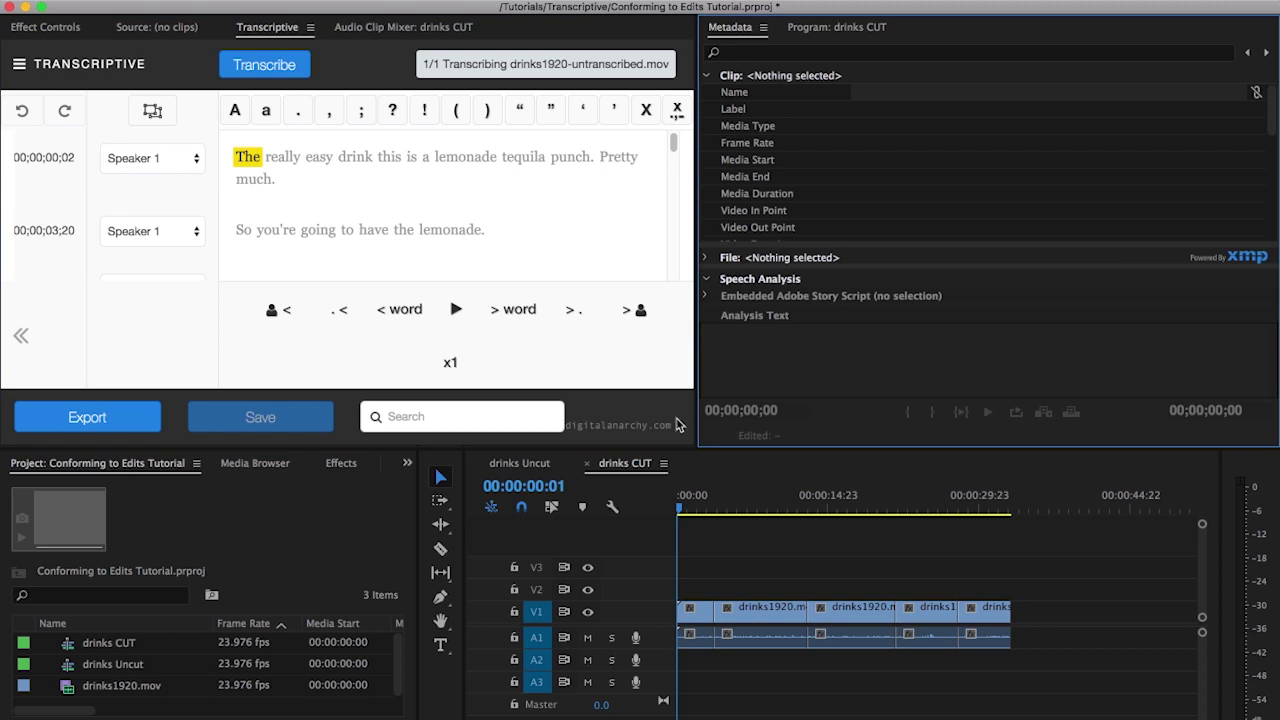
{"action": "left_click", "coordinate": [135, 692]}
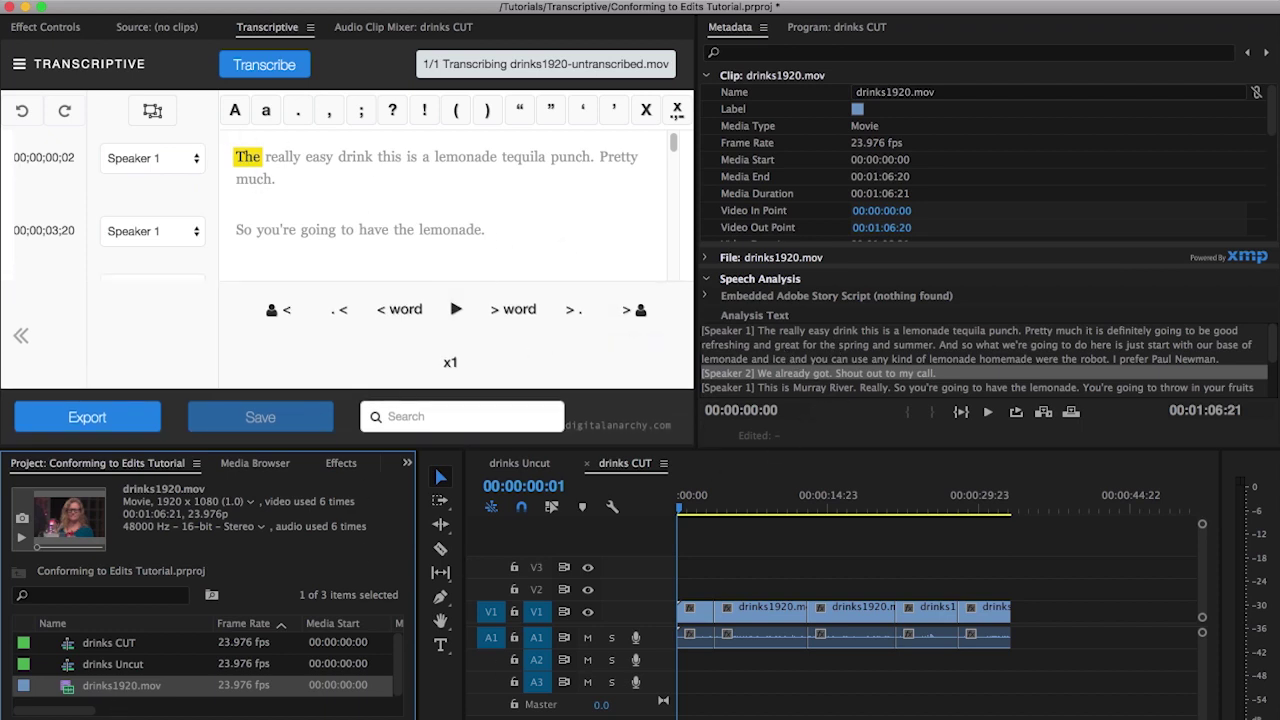
{"action": "left_click", "coordinate": [20, 66]}
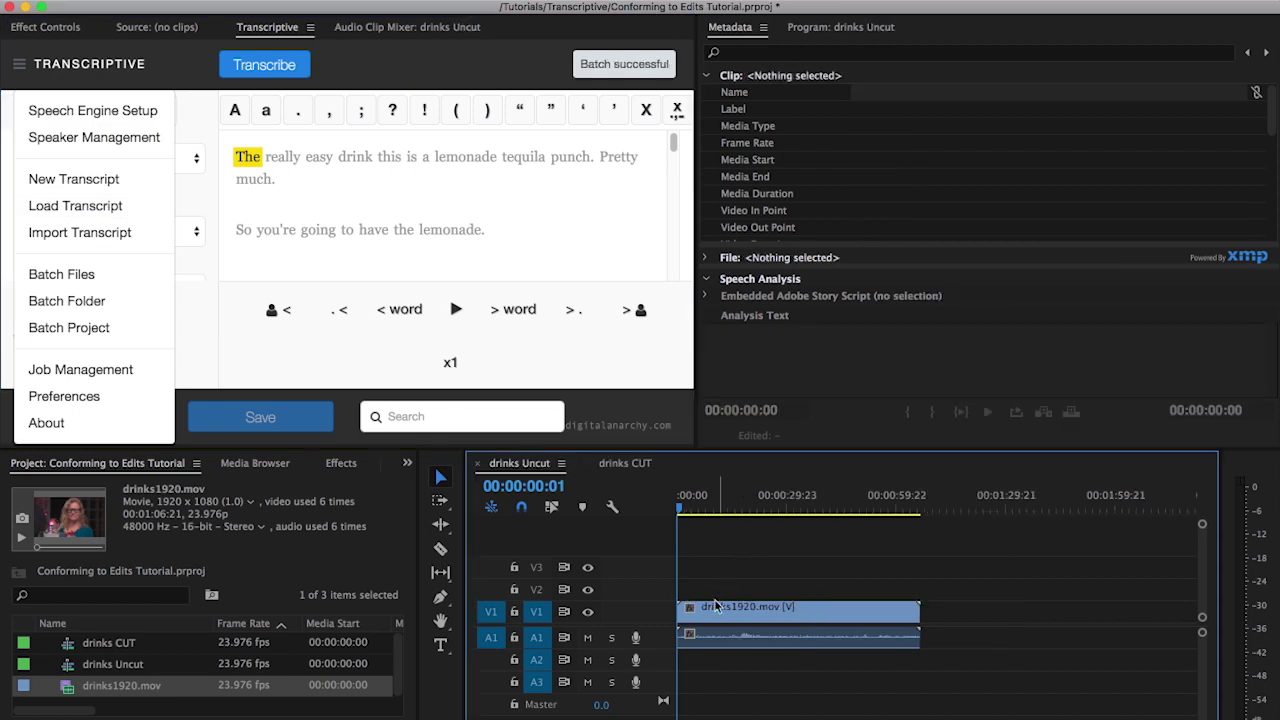
Step: Recheck drinks1920.mov's analysis text, then return to the drinks CUT sequence
{"action": "left_click", "coordinate": [115, 690]}
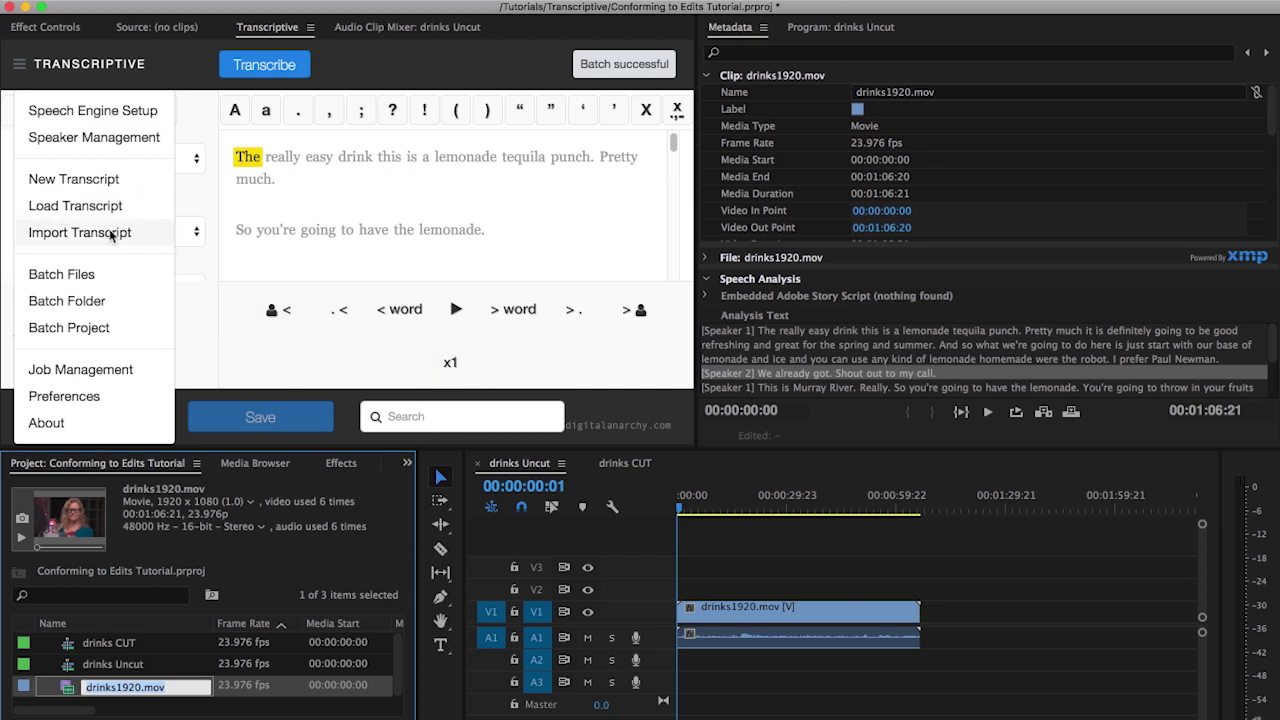
{"action": "left_click", "coordinate": [625, 463]}
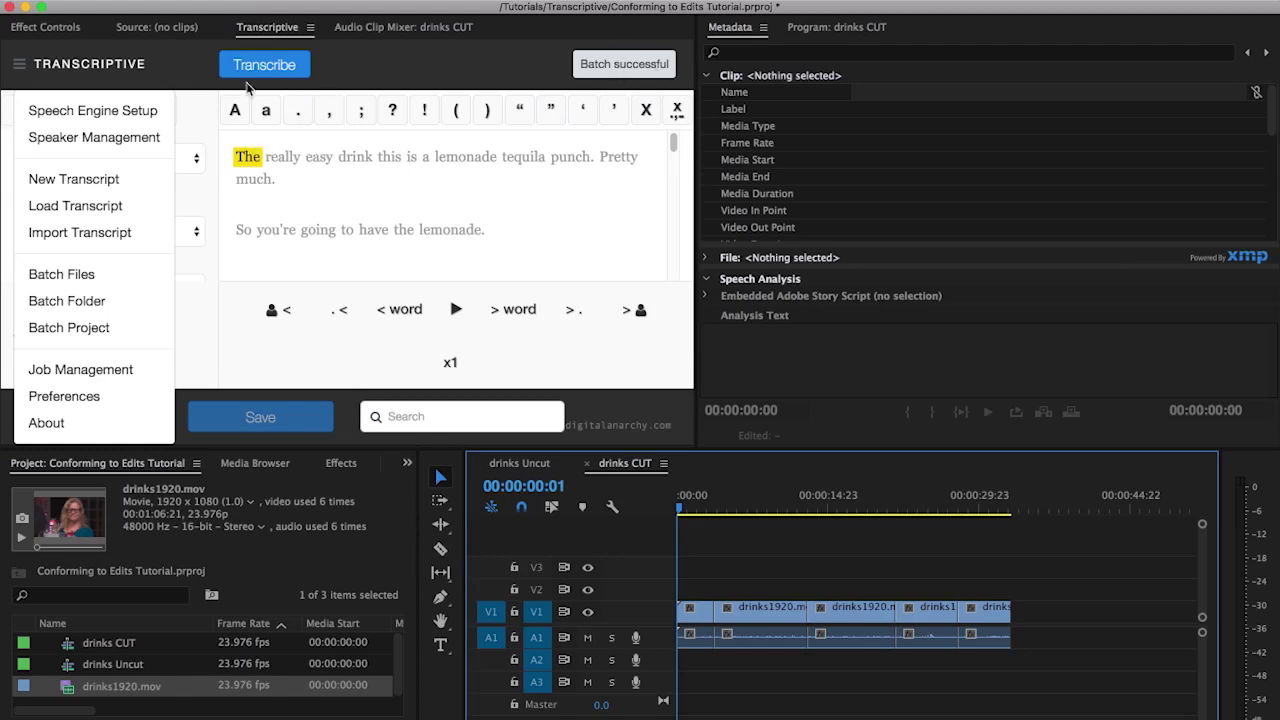
Step: Import drinks1920-untranscribed.mov with its speech-analysis transcript via Import Transcript
{"action": "left_click", "coordinate": [80, 232]}
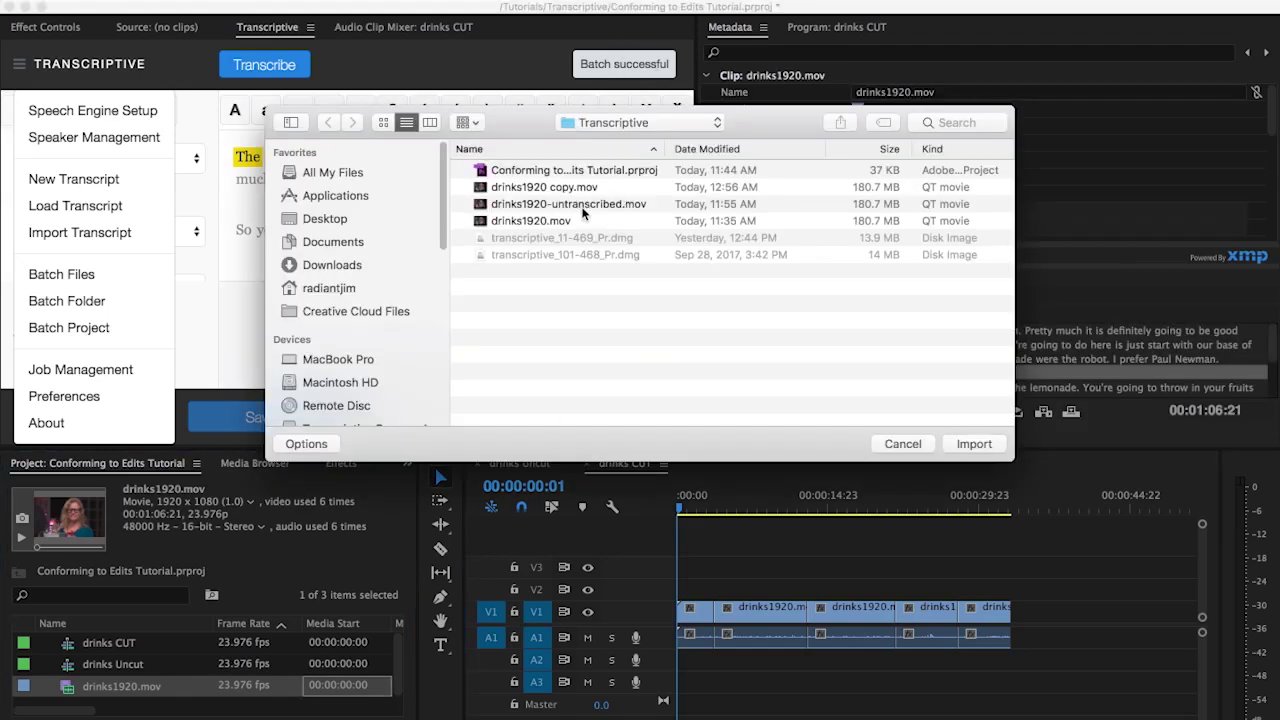
{"action": "double_click", "coordinate": [578, 207]}
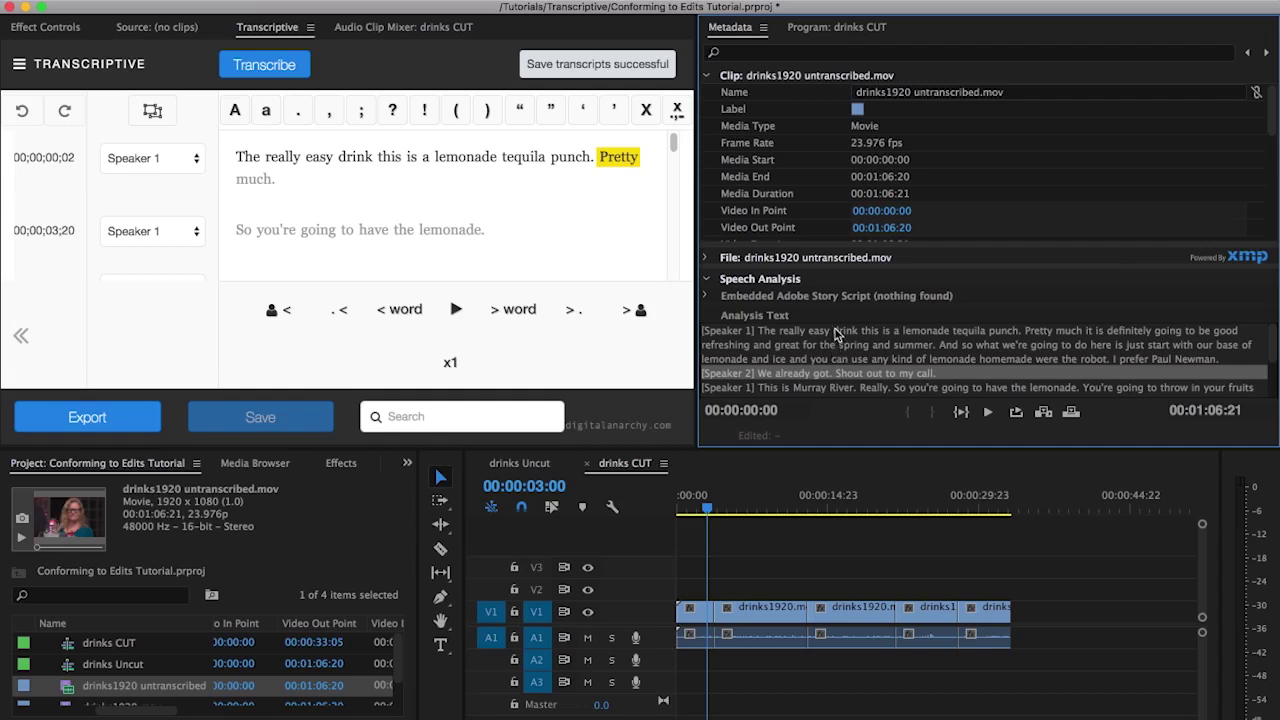
Step: Make a drinks1920 untranscribed sequence from the imported clip in the Project panel
{"action": "left_click", "coordinate": [115, 695]}
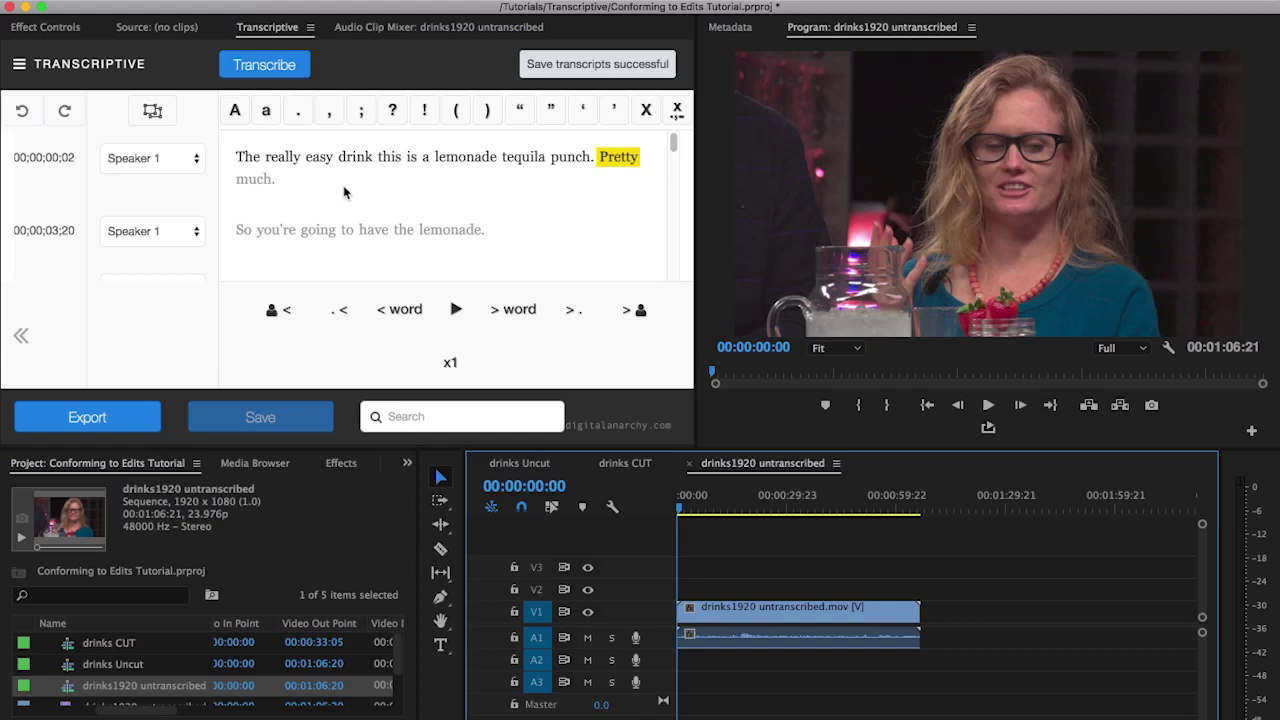
Step: Load the drinks1920 untranscribed transcript and play the sequence with it following along
{"action": "left_click", "coordinate": [24, 64]}
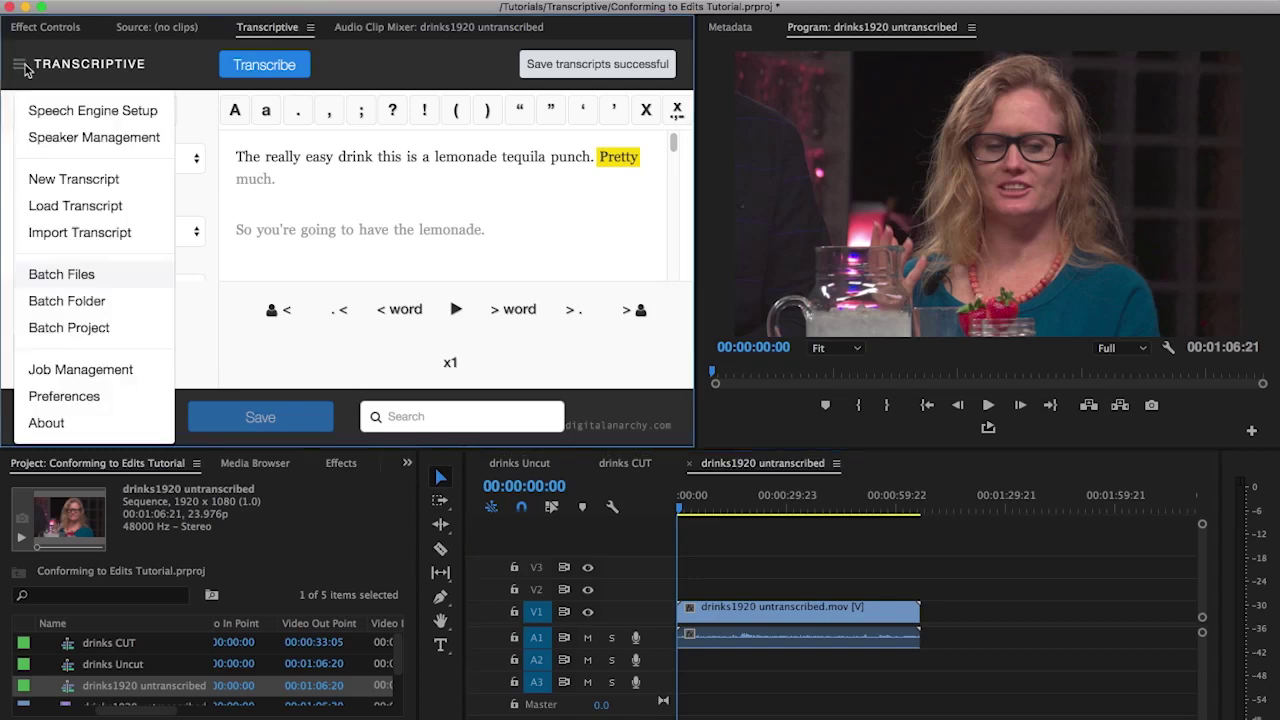
{"action": "left_click", "coordinate": [89, 208]}
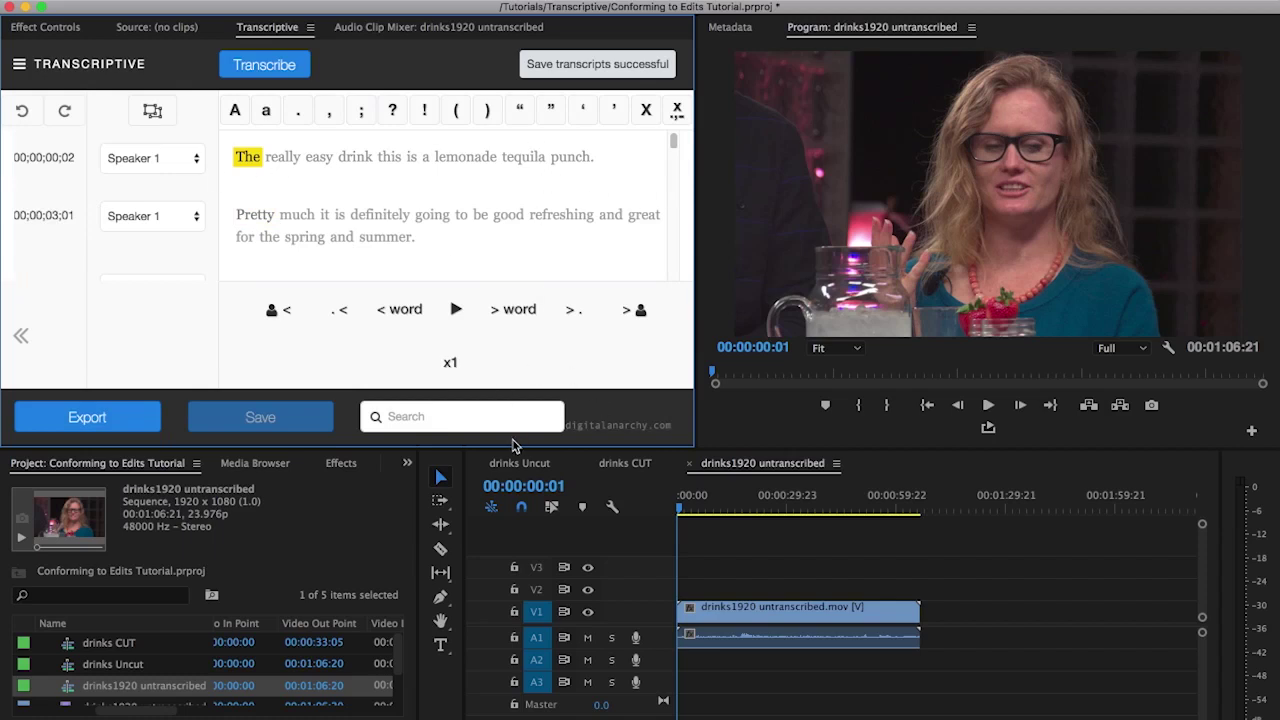
{"action": "left_click_drag", "start_coordinate": [503, 448], "coordinate": [506, 562]}
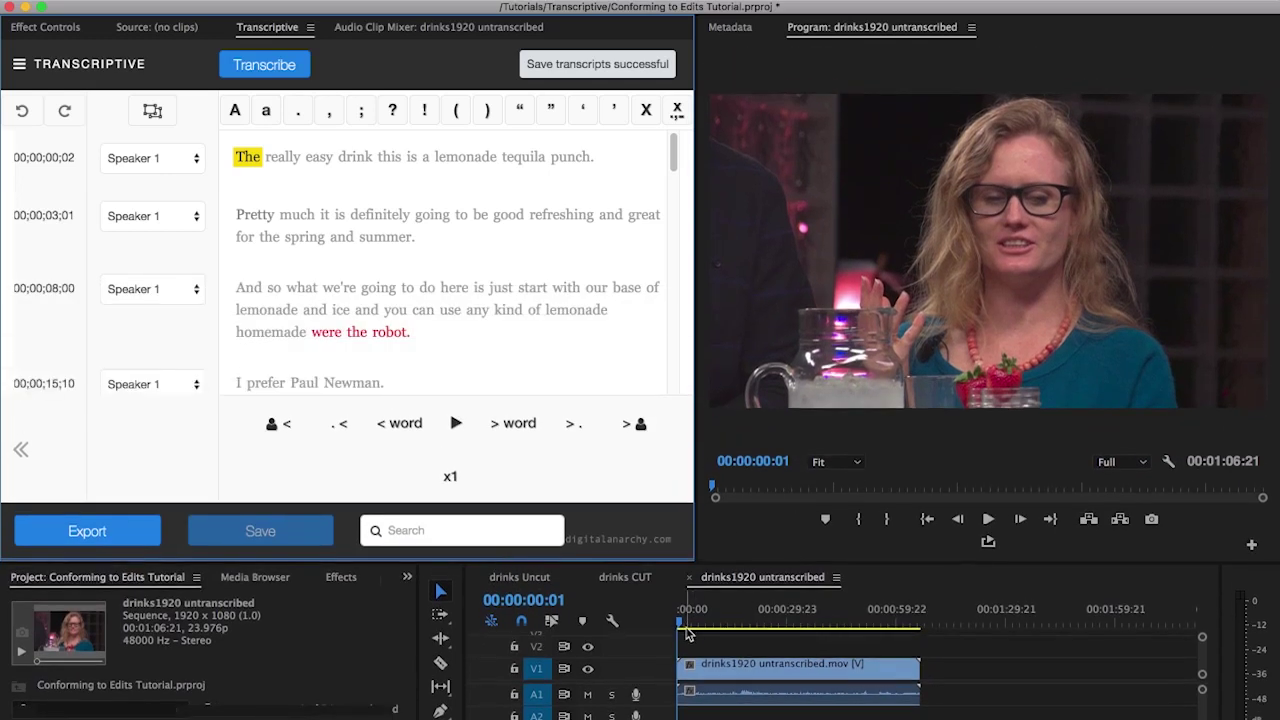
{"action": "key", "text": "space"}
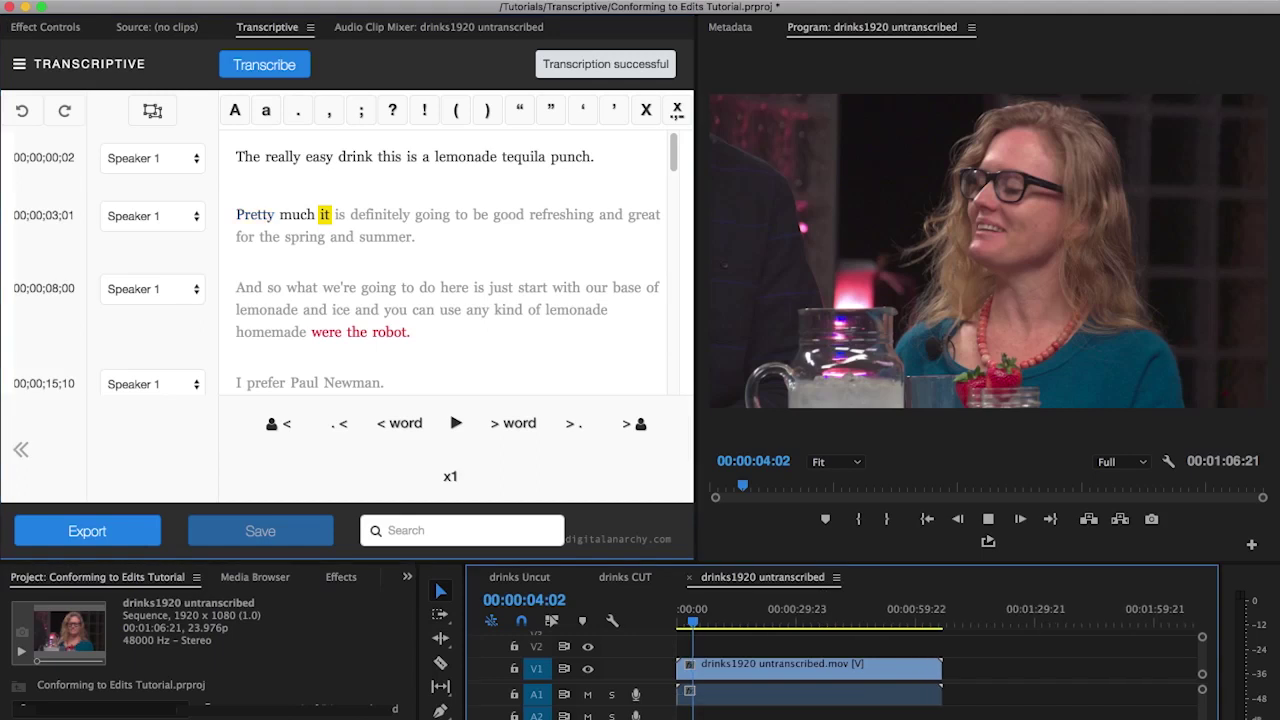
Step: Split the untranscribed clip at about 2 seconds and advance the playhead toward 4 seconds
{"action": "key", "text": "backslash"}
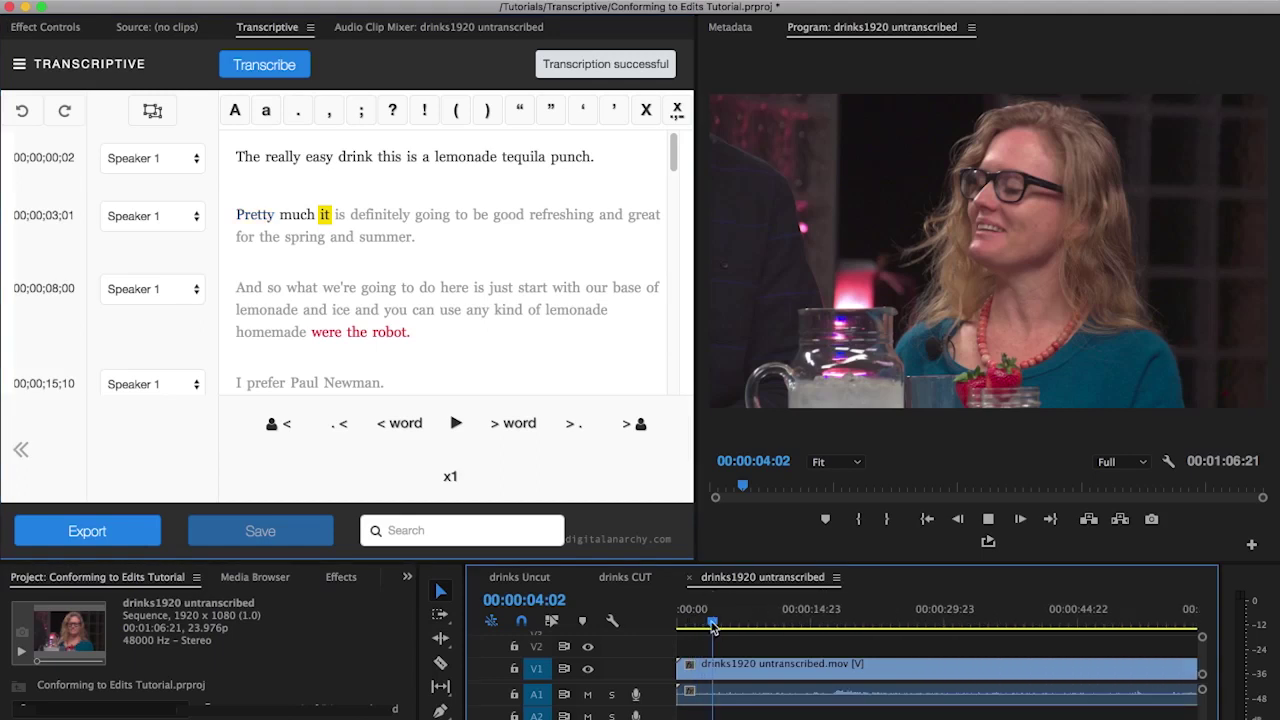
{"action": "left_click_drag", "start_coordinate": [713, 625], "coordinate": [700, 622]}
{"action": "key", "text": "space"}
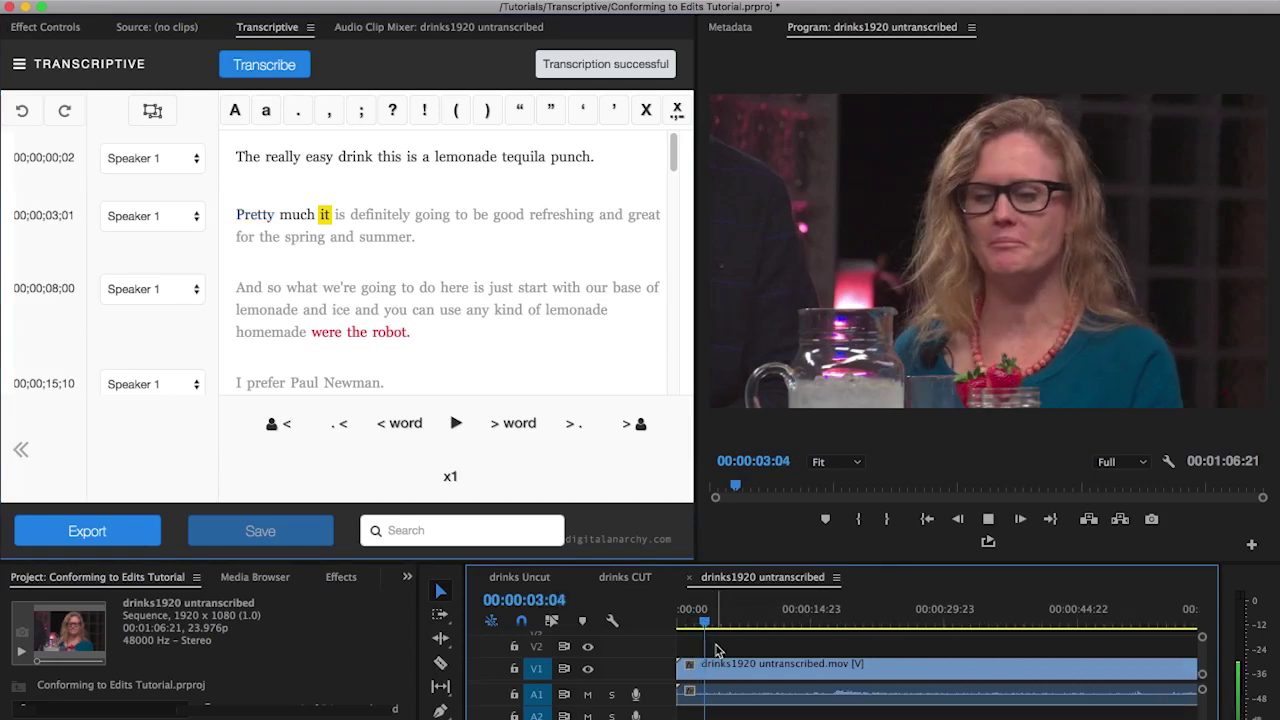
{"action": "key", "text": "space"}
{"action": "key", "text": "ctrl+k"}
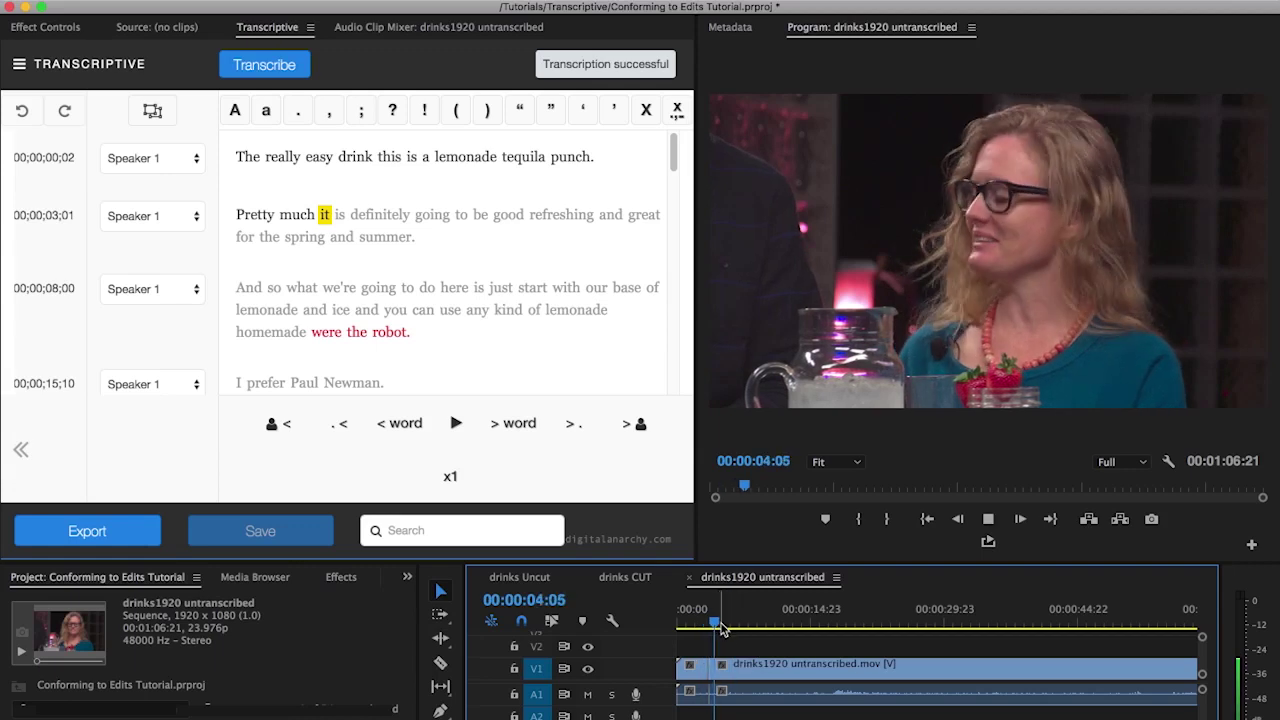
{"action": "left_click_drag", "start_coordinate": [711, 625], "coordinate": [739, 627]}
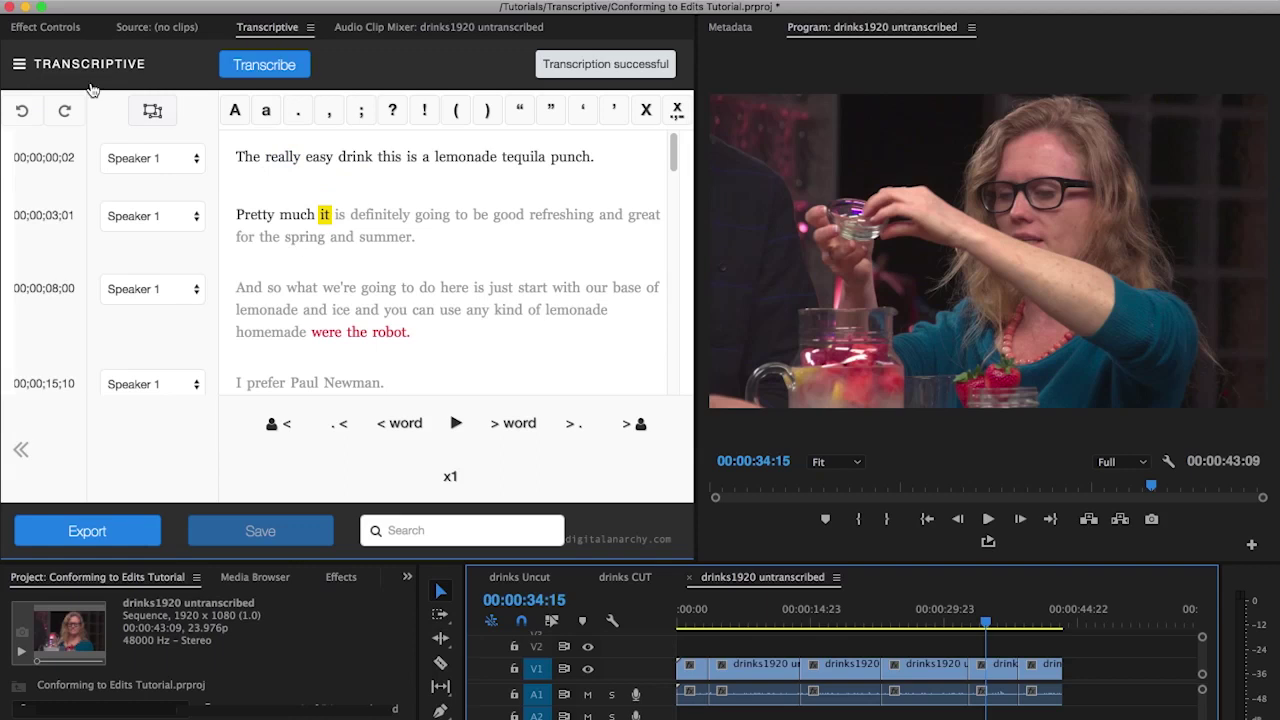
Step: Discard the current transcript with New Transcript and reopen the transcript options menu
{"action": "left_click", "coordinate": [19, 65]}
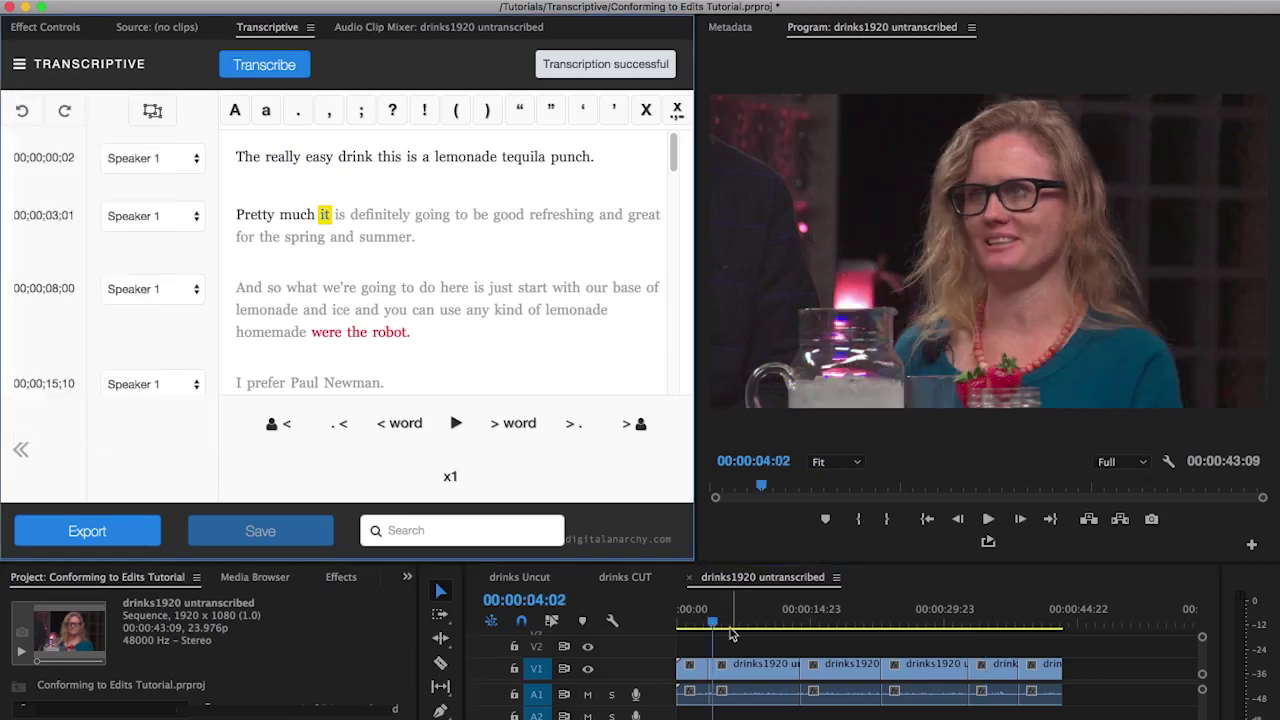
{"action": "left_click", "coordinate": [19, 65]}
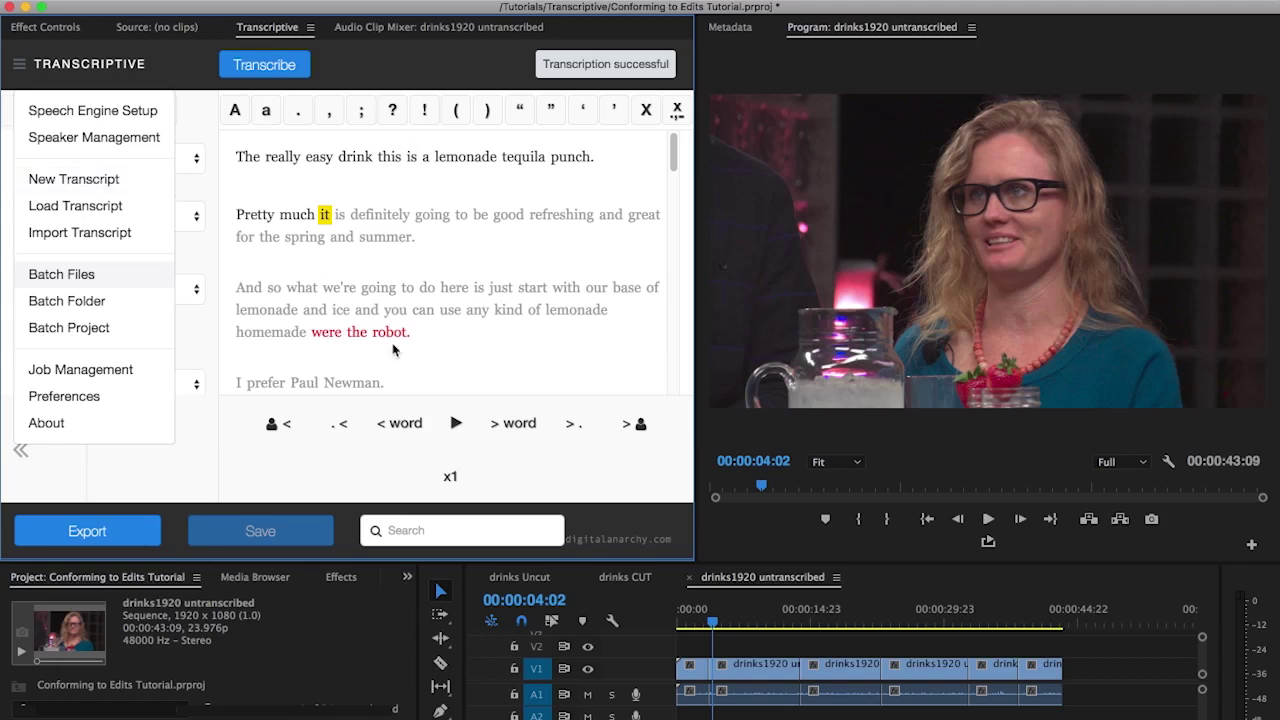
{"action": "left_click", "coordinate": [102, 180]}
{"action": "left_click", "coordinate": [478, 203]}
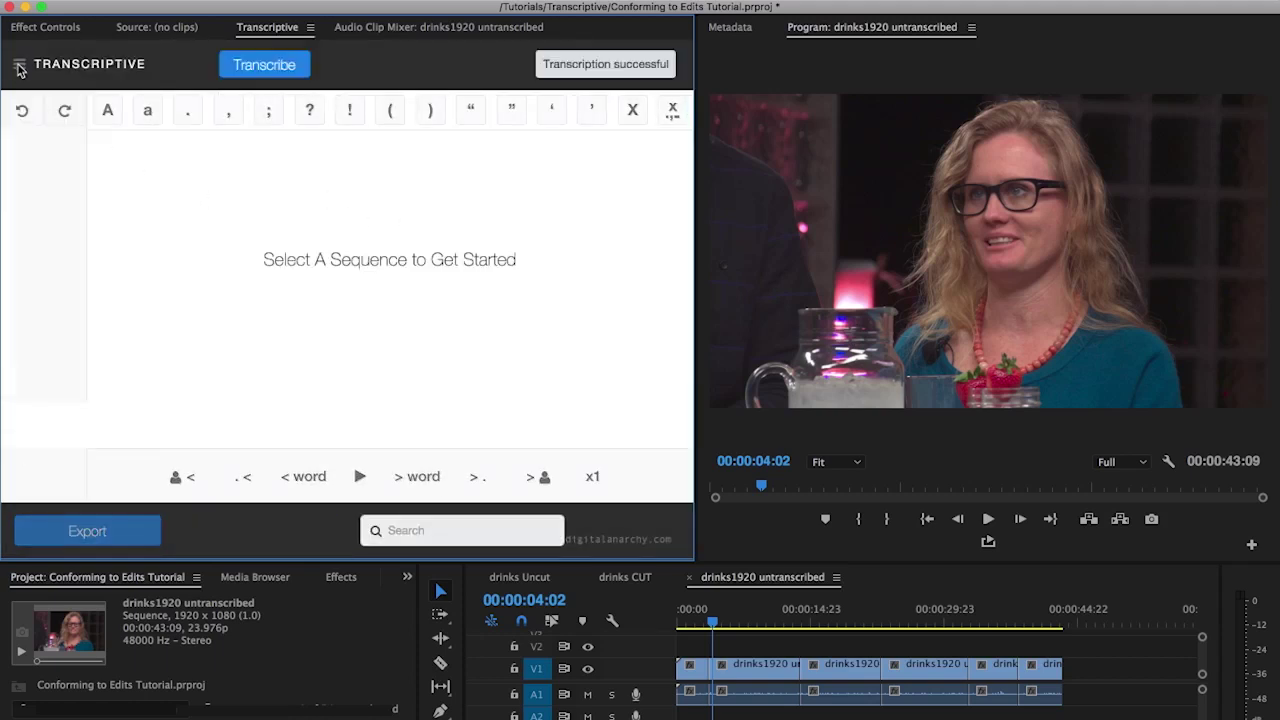
{"action": "left_click", "coordinate": [18, 64]}
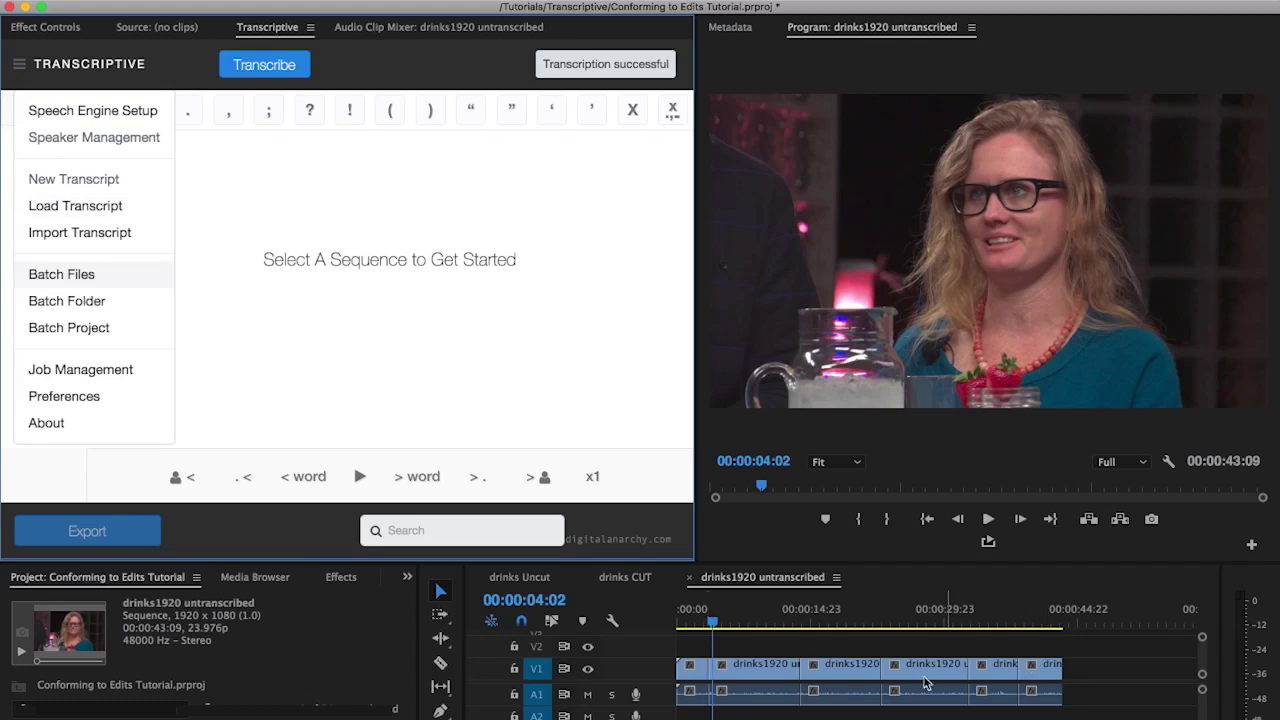
Step: Read the Speech Analysis text of the drinks1920 untranscribed.mov master clip in Metadata
{"action": "left_click", "coordinate": [727, 27]}
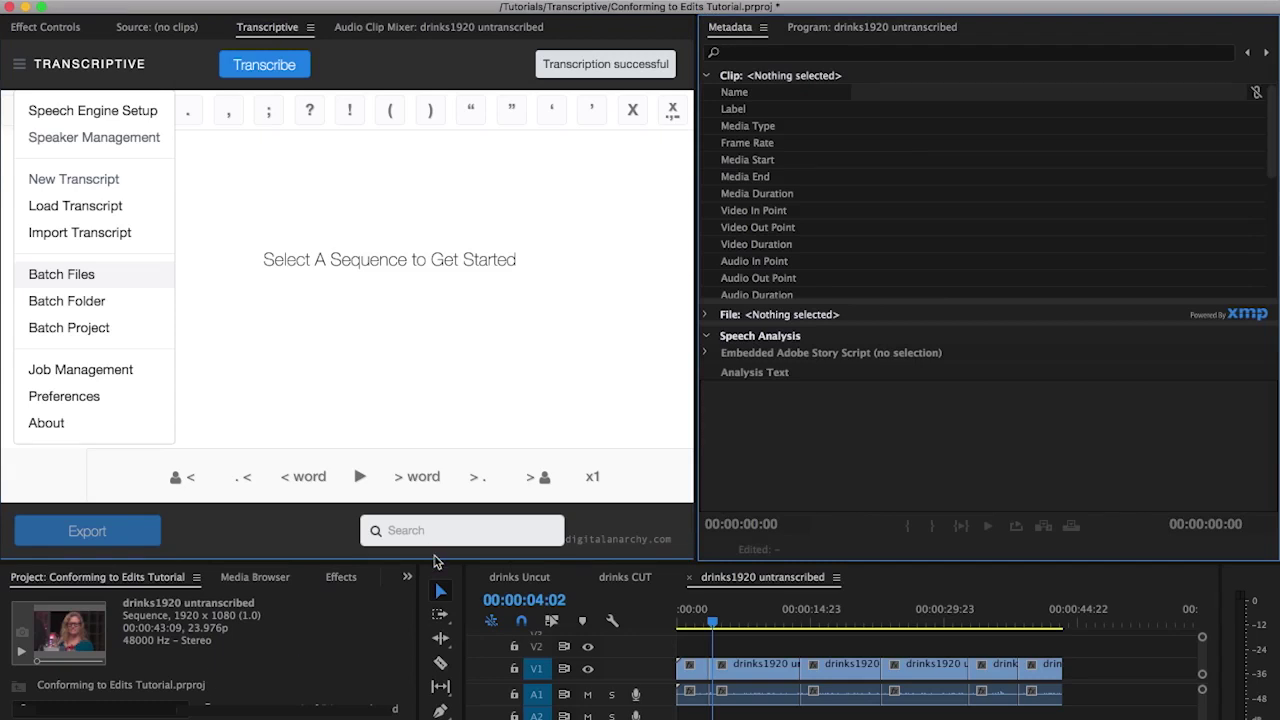
{"action": "left_click_drag", "start_coordinate": [434, 566], "coordinate": [425, 439]}
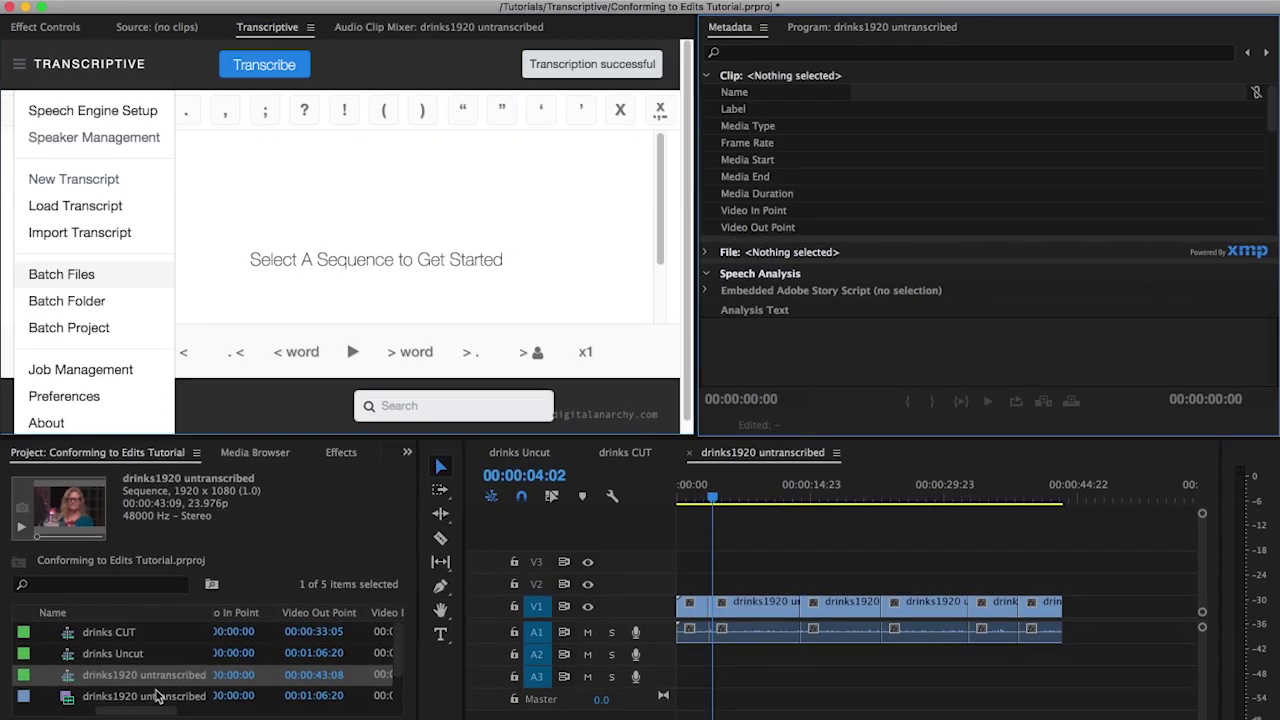
{"action": "left_click", "coordinate": [155, 696]}
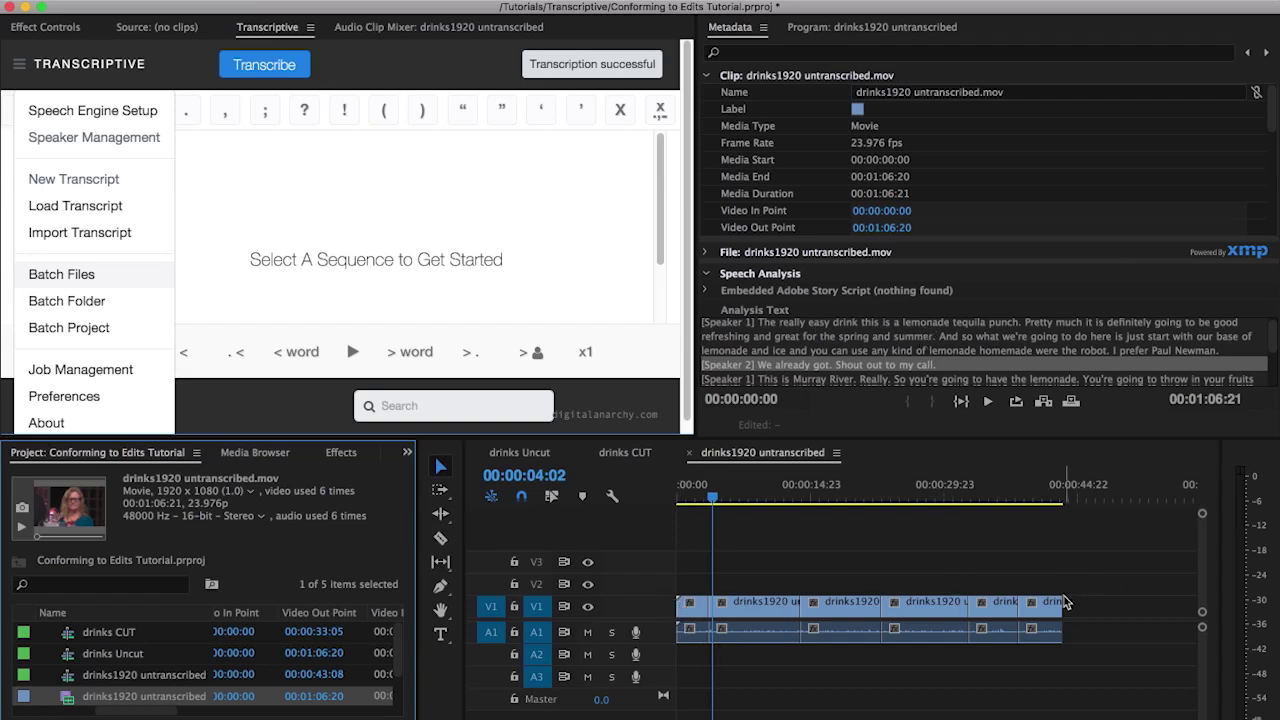
{"action": "left_click_drag", "start_coordinate": [712, 495], "coordinate": [803, 495]}
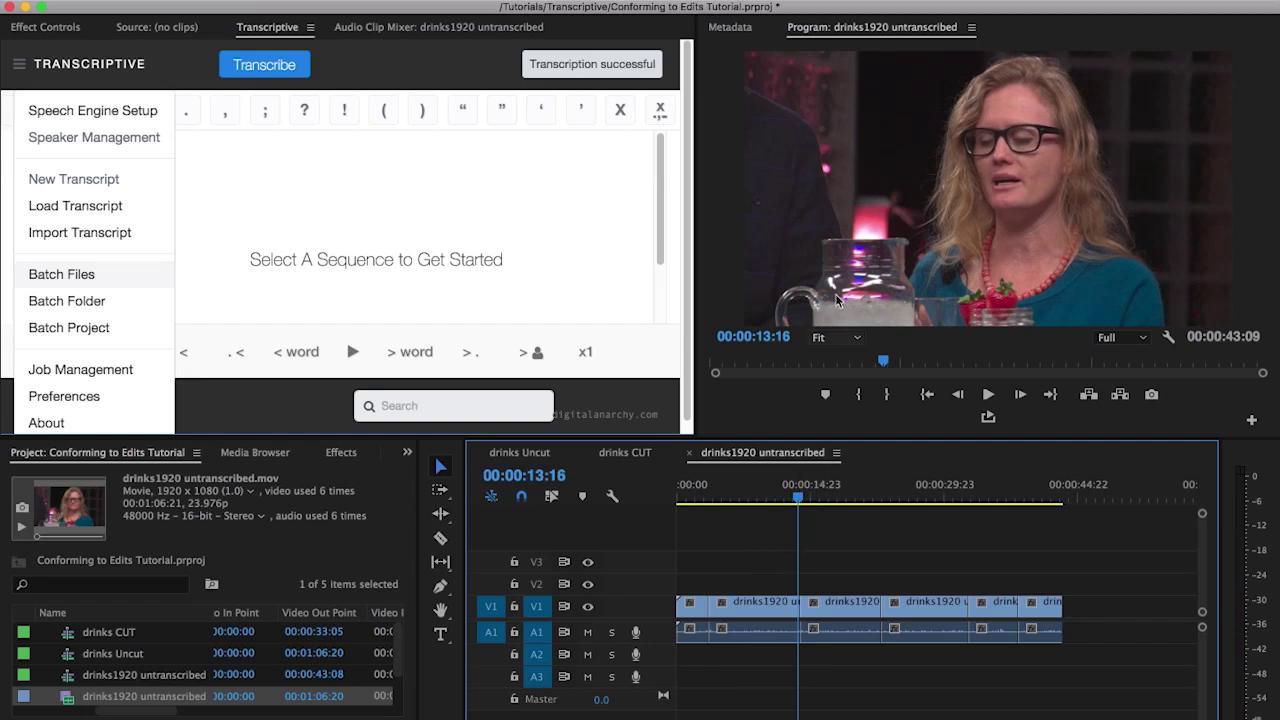
{"action": "left_click", "coordinate": [730, 30]}
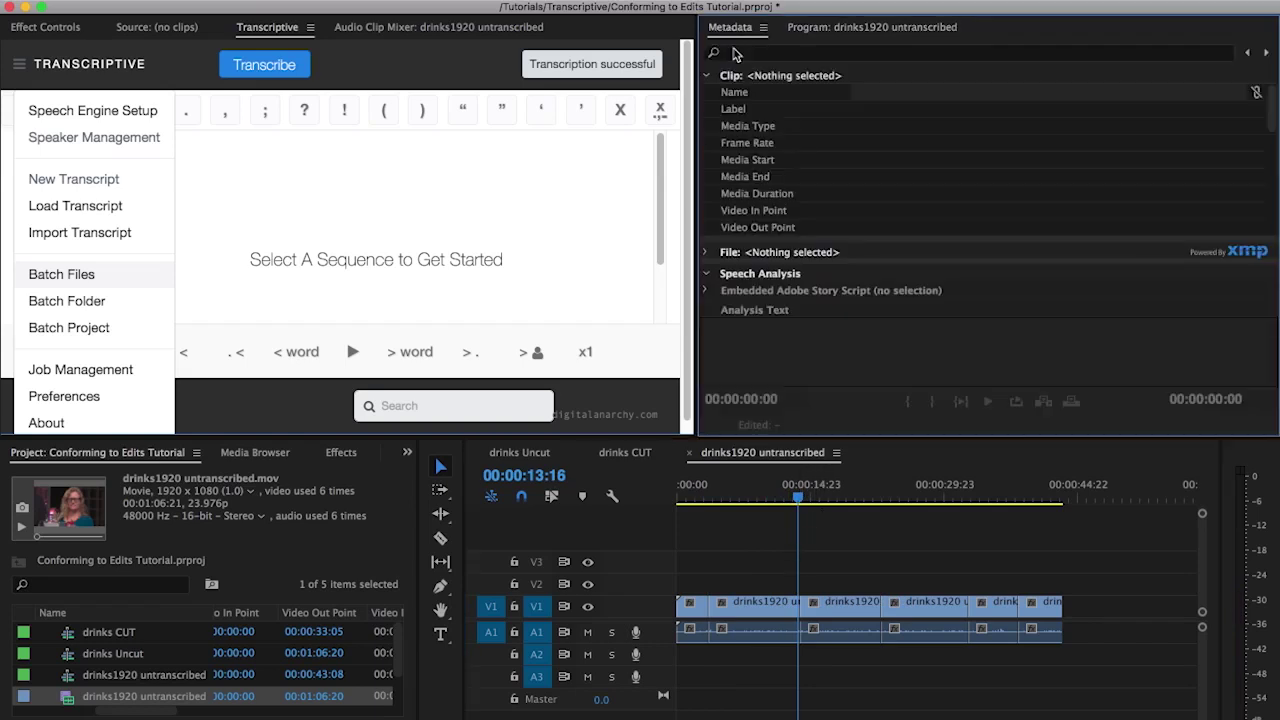
{"action": "left_click", "coordinate": [179, 696]}
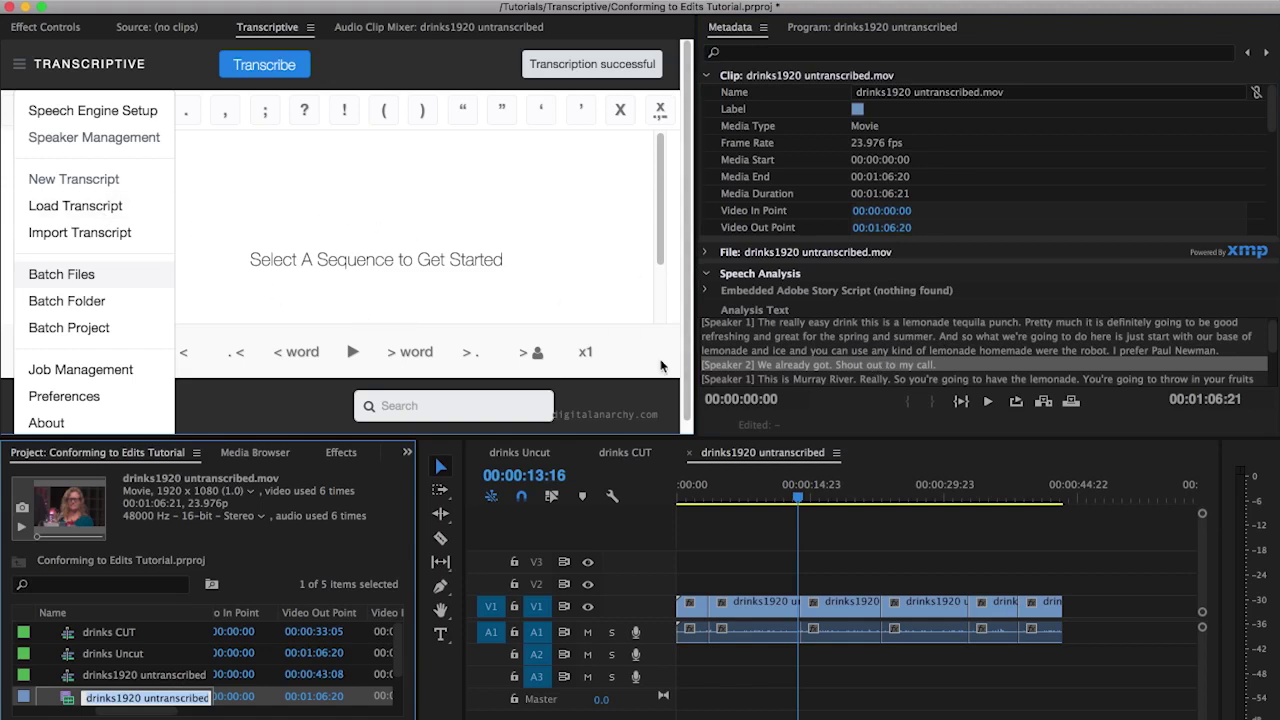
{"action": "left_click", "coordinate": [752, 458]}
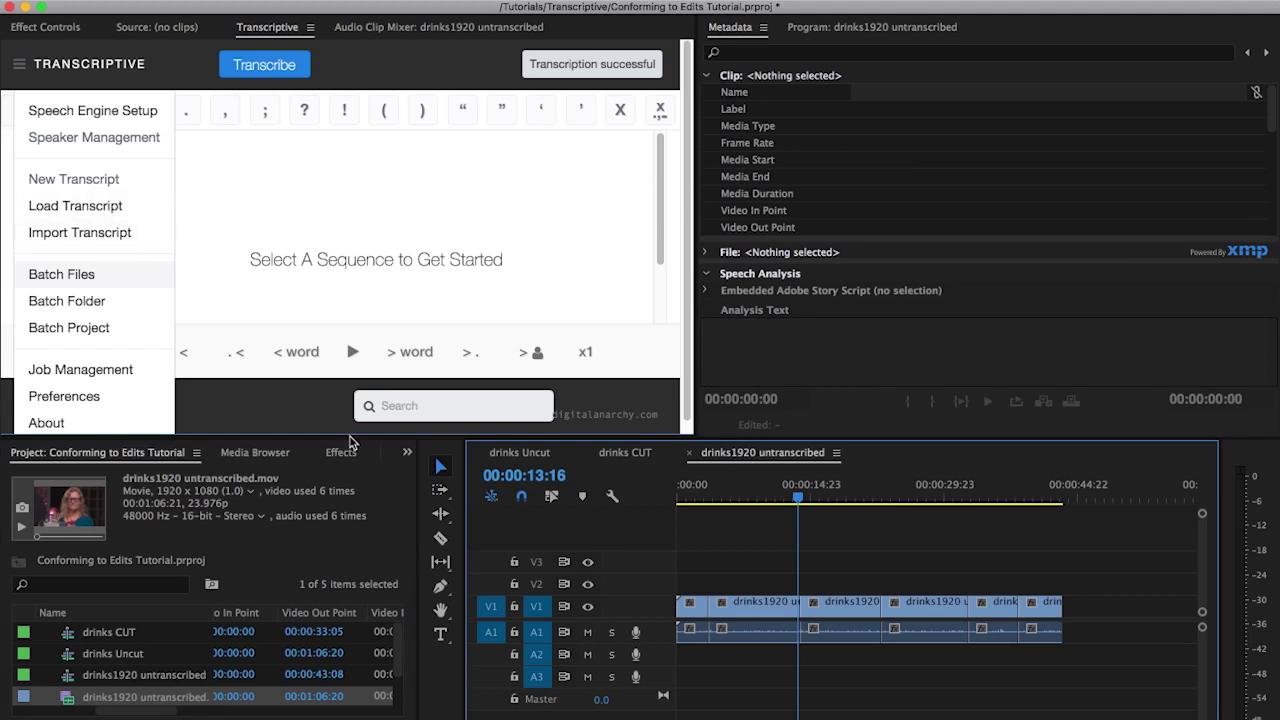
{"action": "left_click_drag", "start_coordinate": [350, 441], "coordinate": [367, 646]}
Step: Load the conformed transcript into the cut drinks1920 sequence and enlarge the timeline panel
{"action": "left_click", "coordinate": [115, 210]}
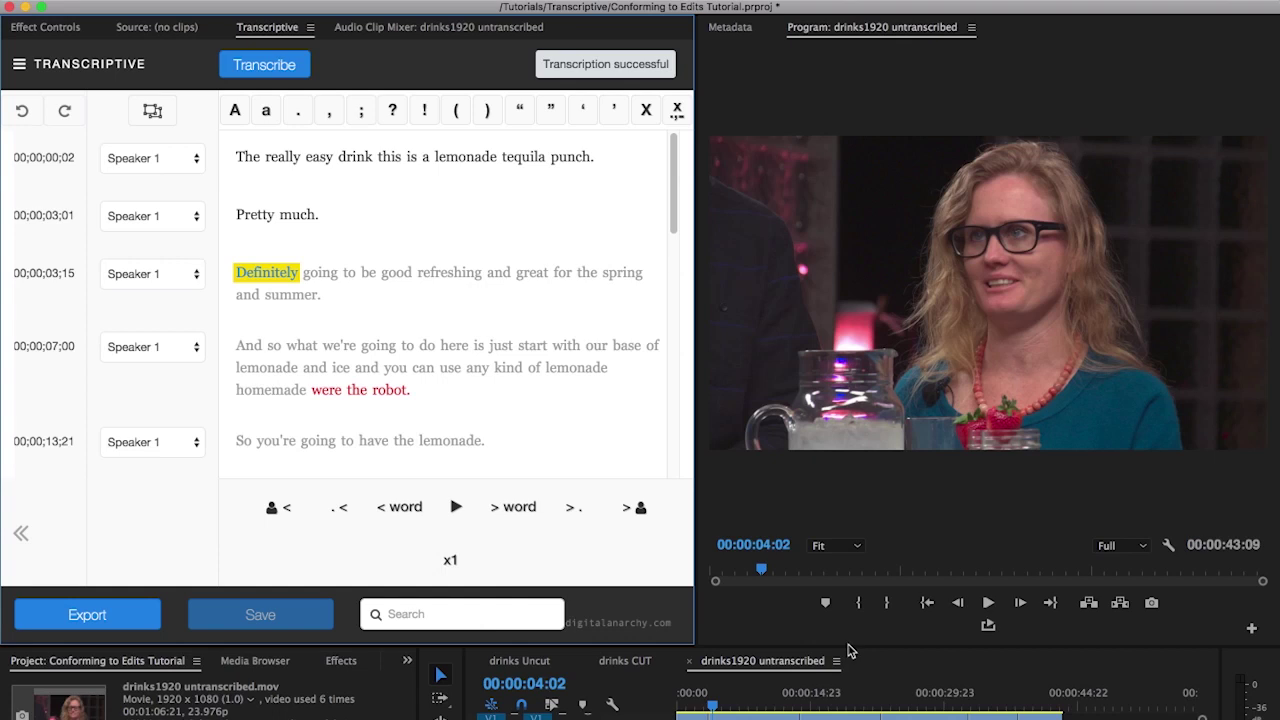
{"action": "left_click_drag", "start_coordinate": [847, 650], "coordinate": [838, 582]}
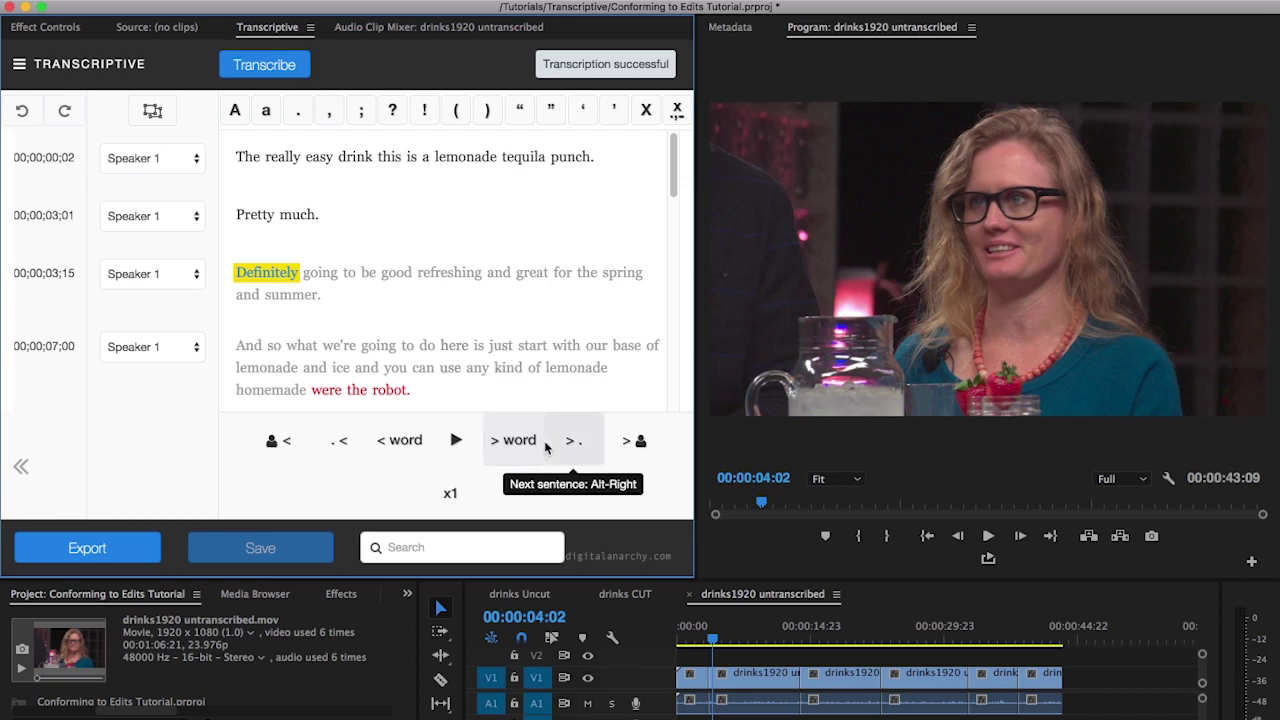
{"action": "left_click", "coordinate": [19, 64]}
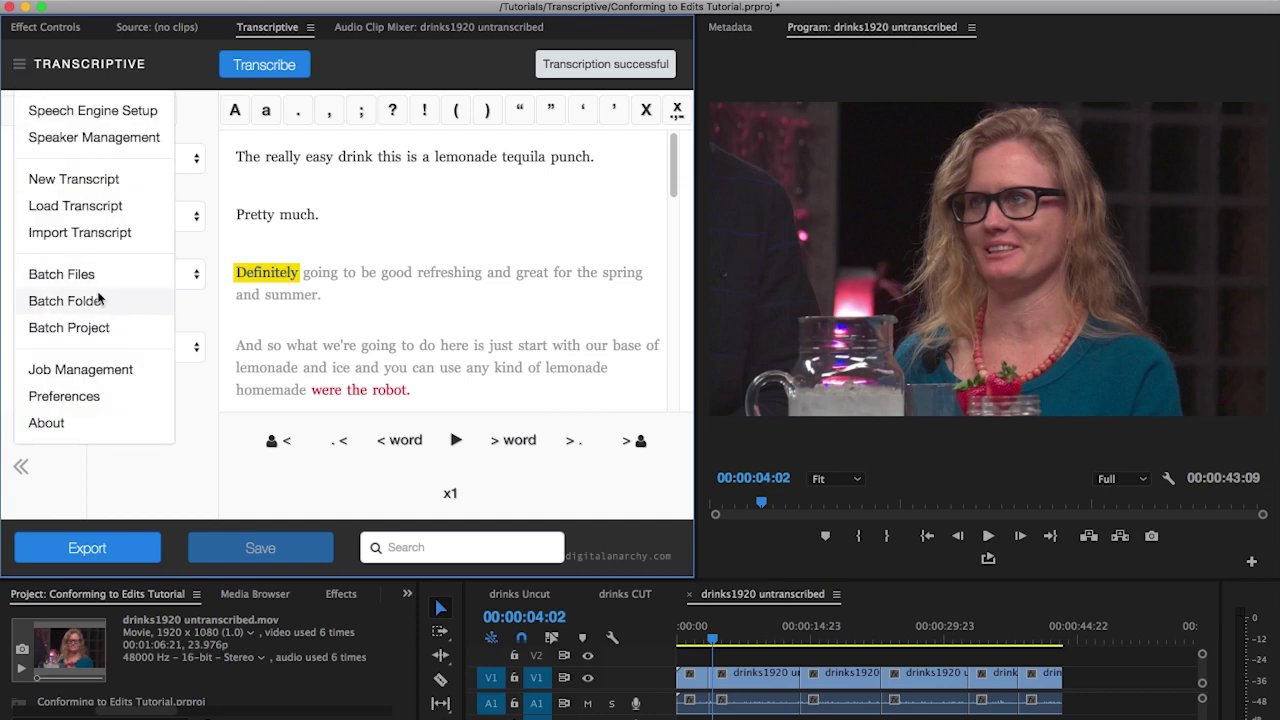
{"action": "left_click", "coordinate": [737, 29]}
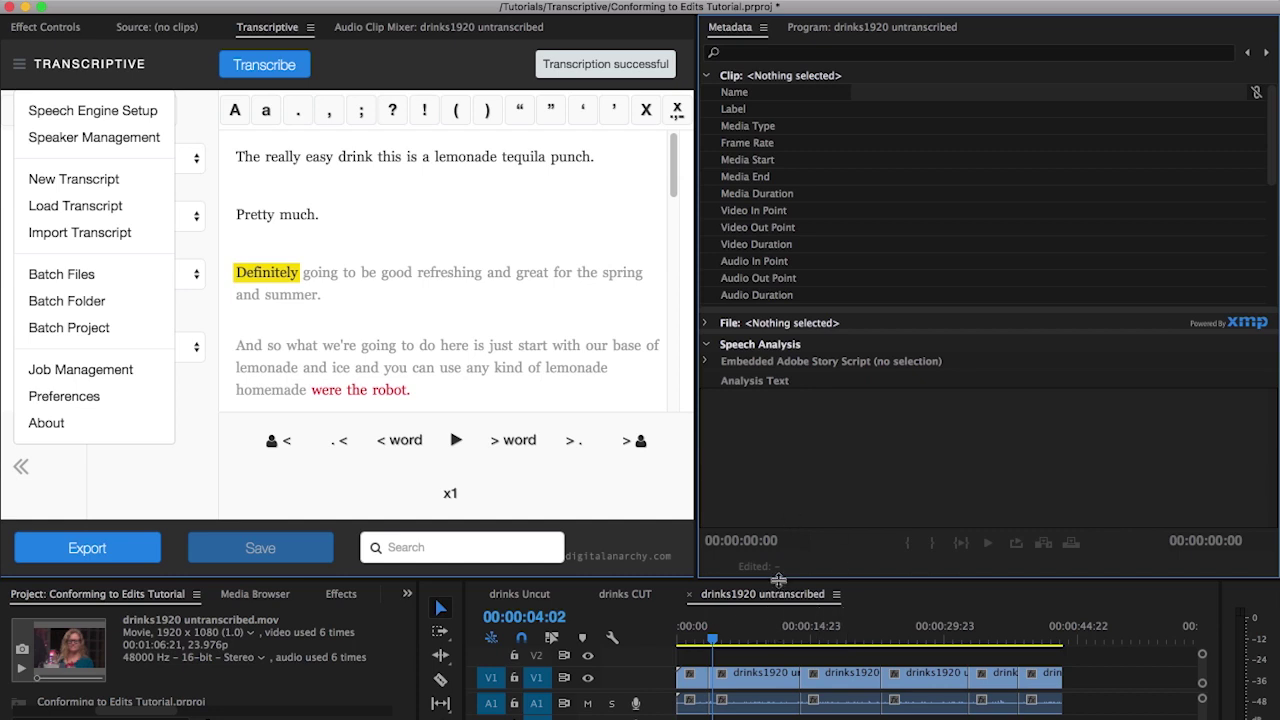
{"action": "left_click_drag", "start_coordinate": [778, 579], "coordinate": [778, 500]}
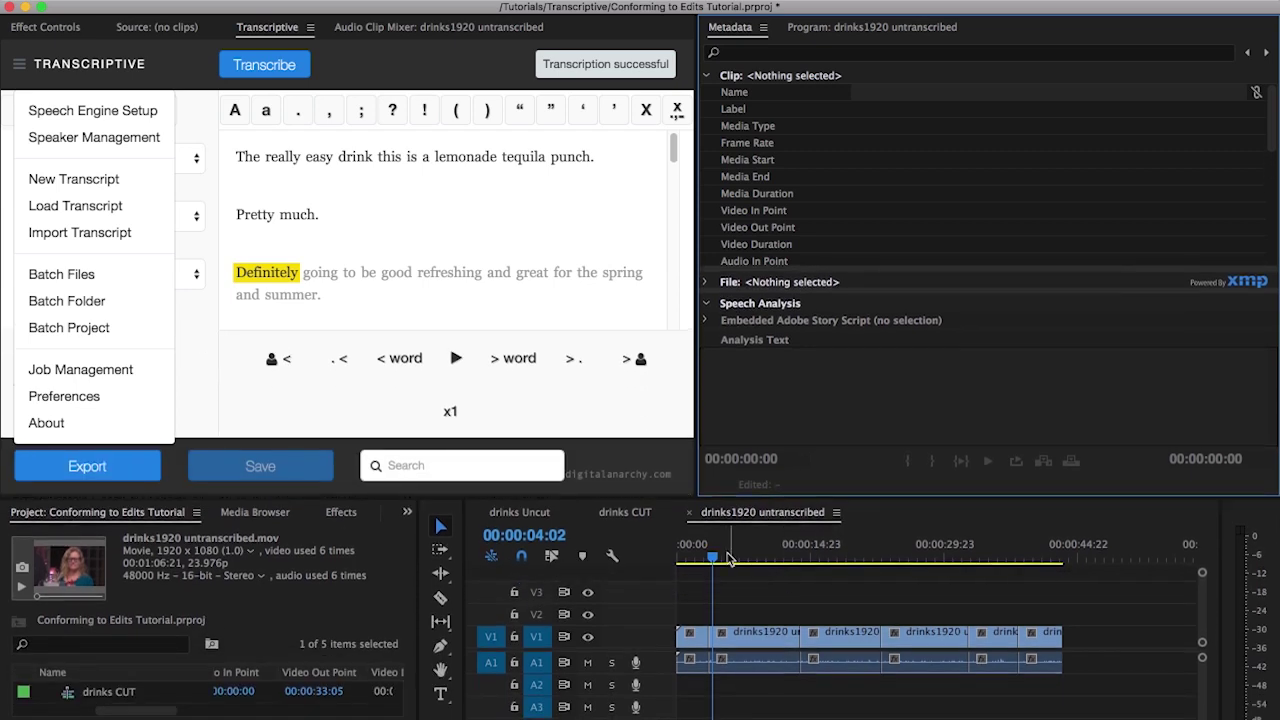
{"action": "left_click", "coordinate": [716, 558]}
{"action": "left_click_drag", "start_coordinate": [716, 558], "coordinate": [716, 558]}
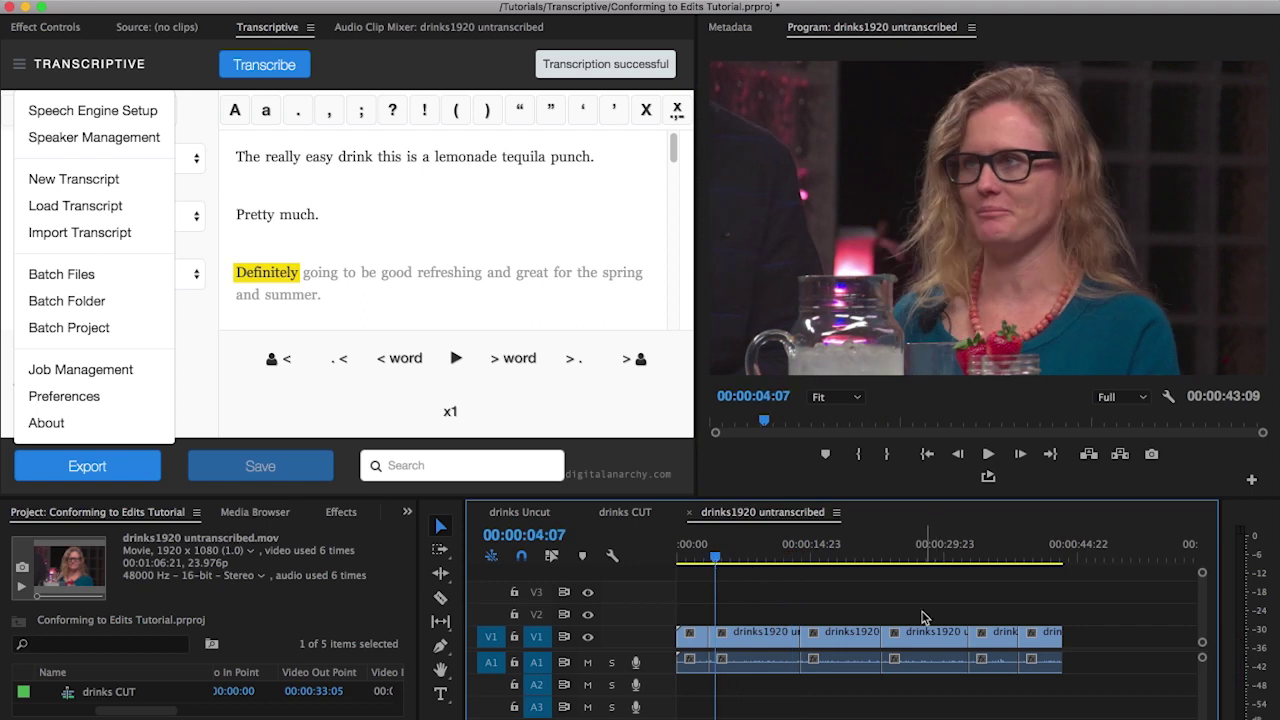